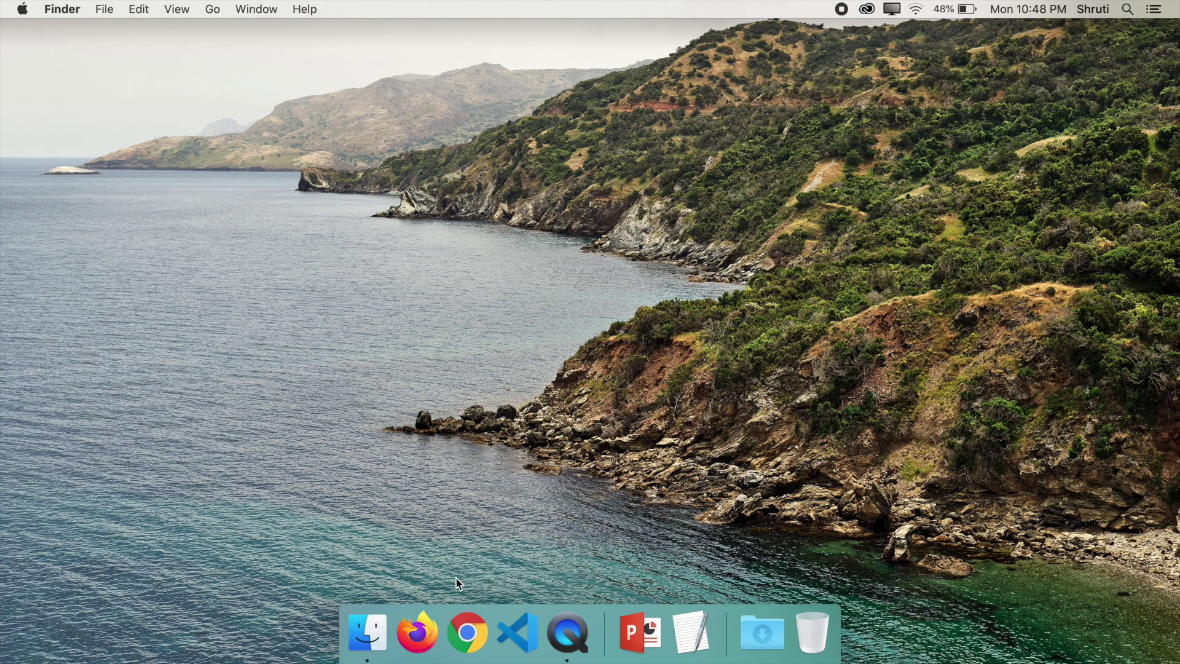
# Load formspree.io in Firefox, look over the sample form code, and go to Sign in
pyautogui.click(419, 637)
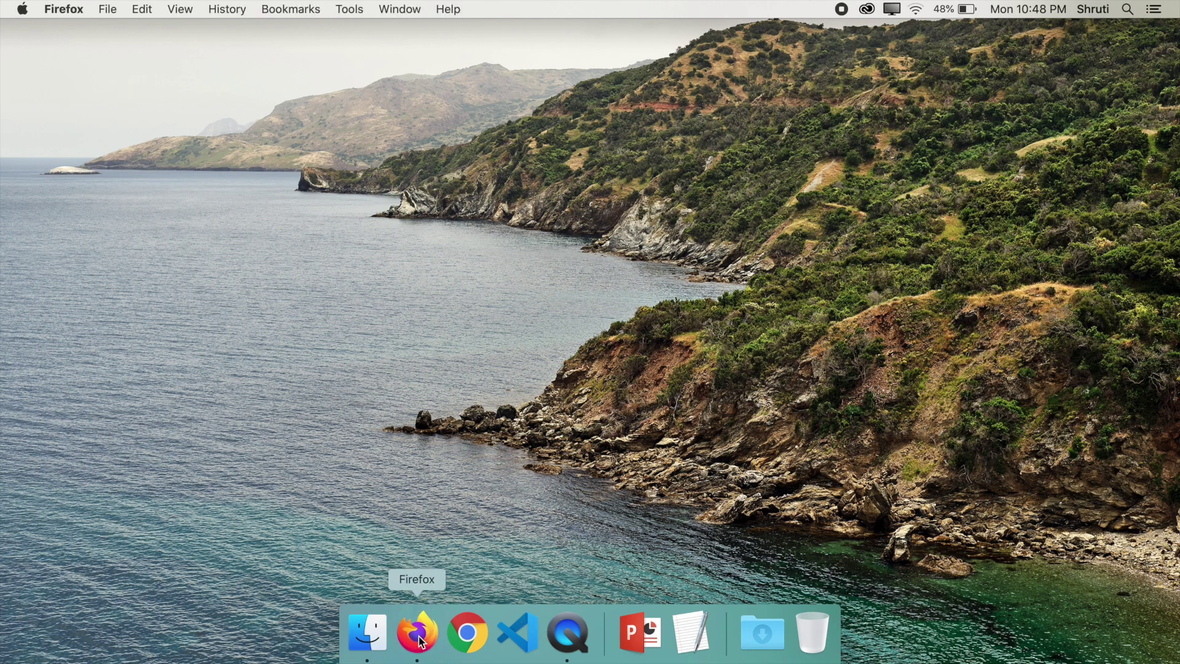
pyautogui.write('formspree.io/')
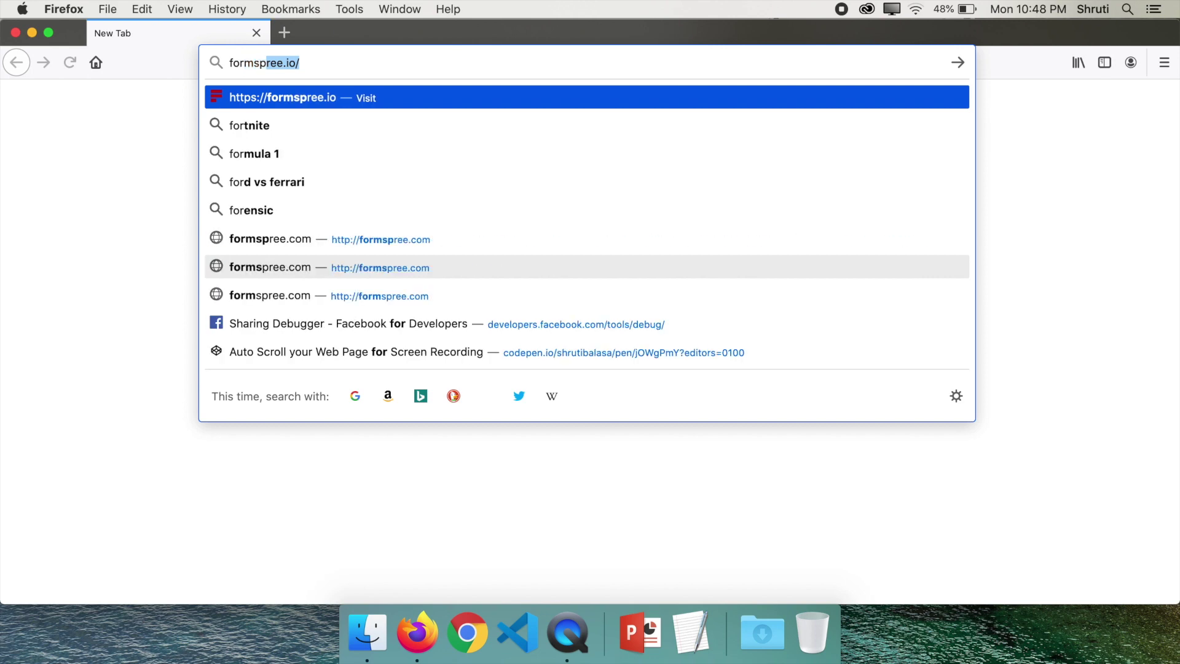
pyautogui.press('Return')
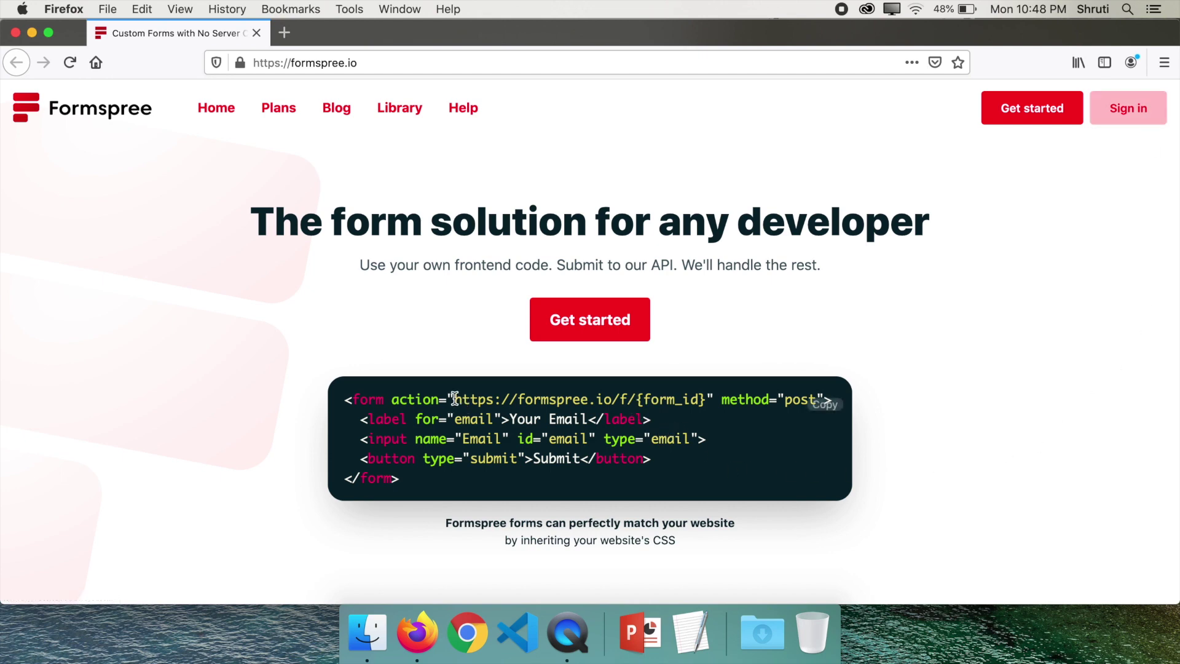
pyautogui.moveTo(455, 399); pyautogui.dragTo(711, 407)
pyautogui.click(934, 454)
pyautogui.click(1125, 110)
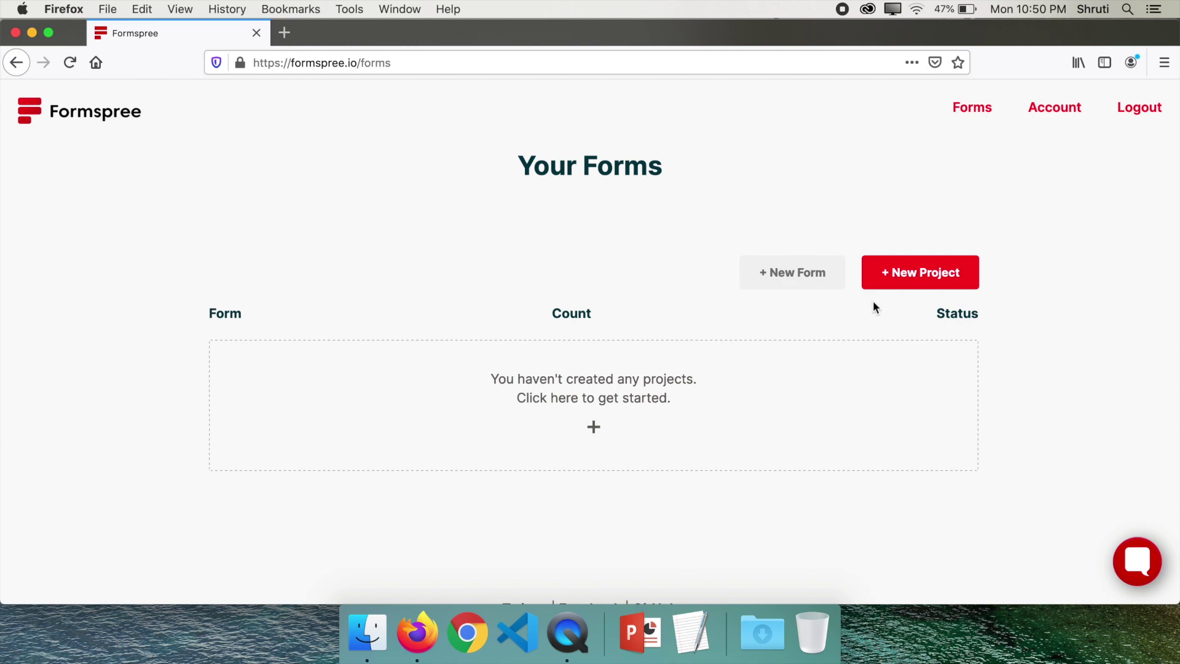
# Create a new Dashboard Project named 'Sample' in place of the default name
pyautogui.click(908, 278)
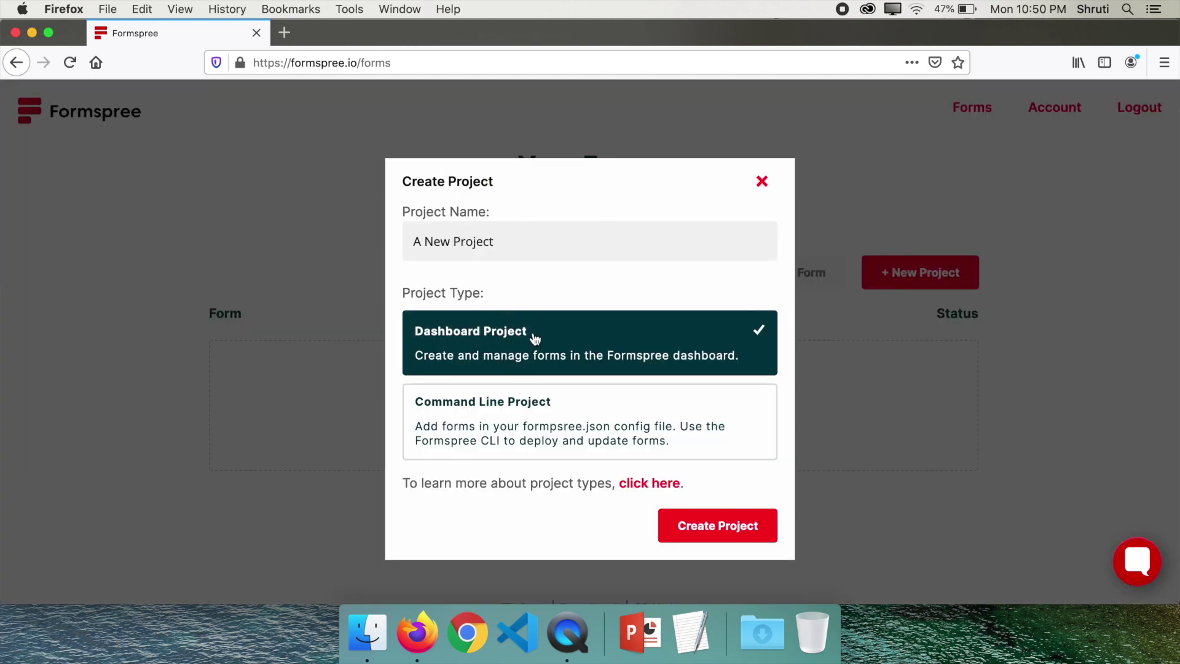
pyautogui.moveTo(522, 246); pyautogui.dragTo(315, 246)
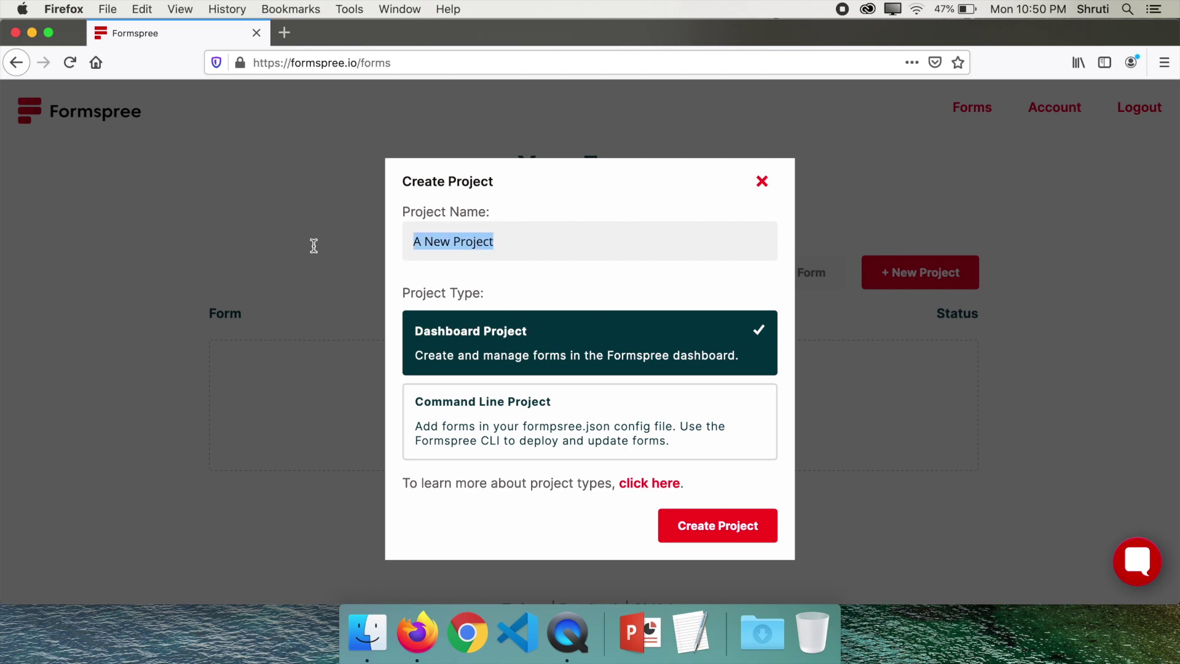
pyautogui.write('Sample')
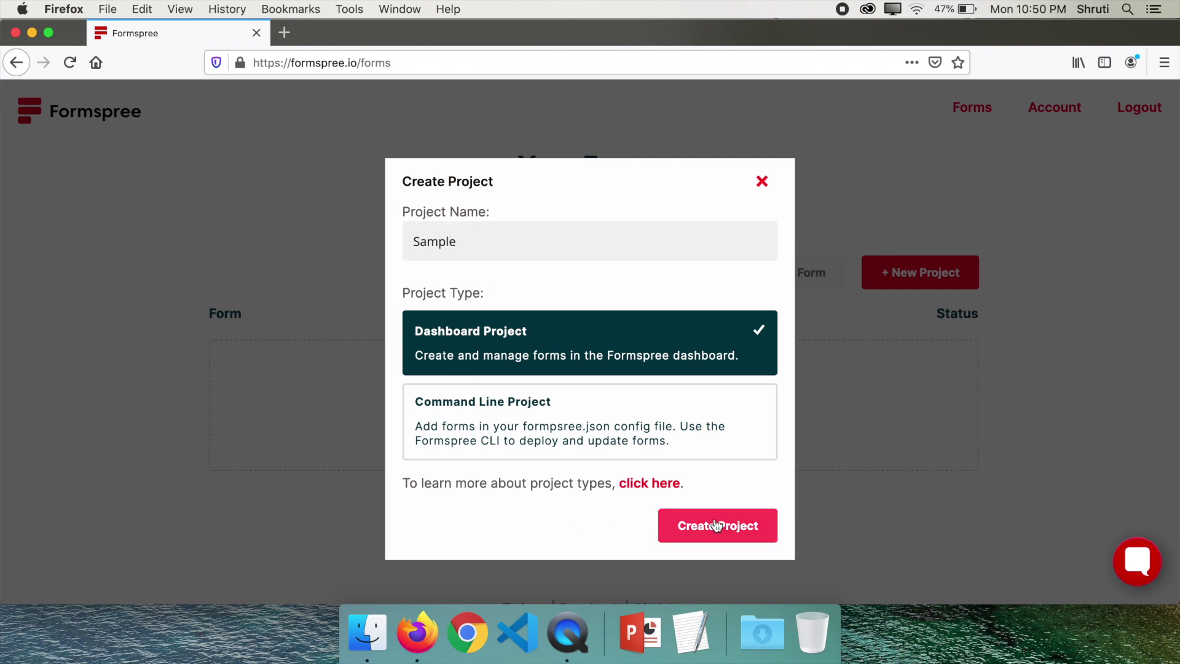
pyautogui.click(715, 524)
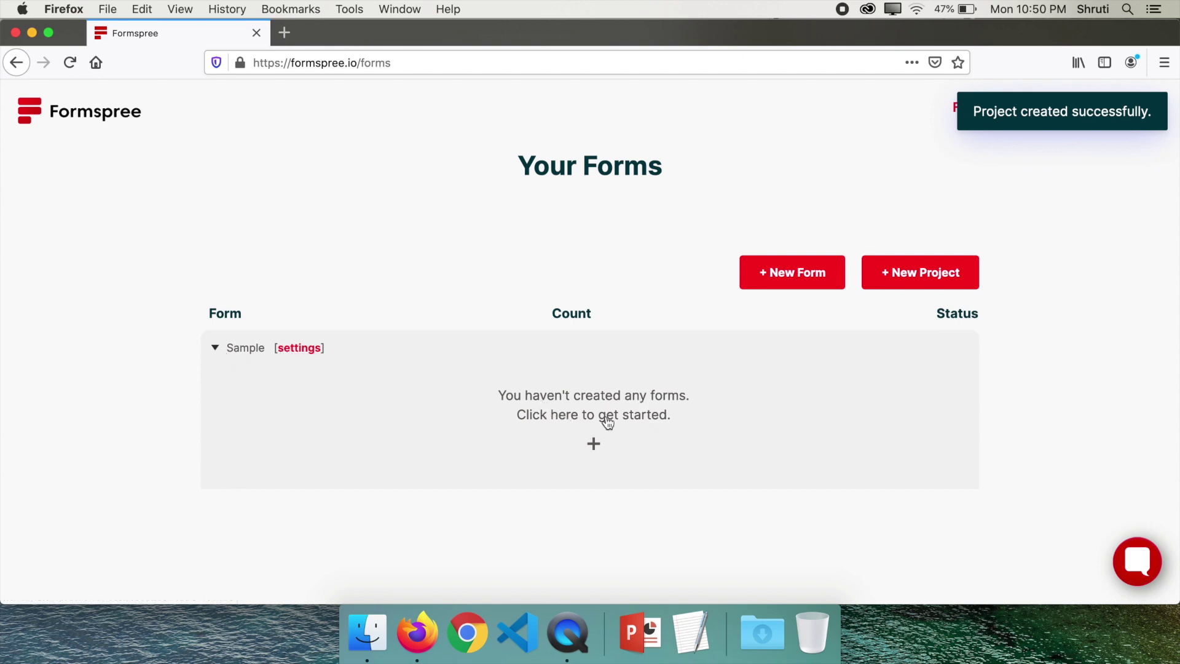
# Add a form named 'Contact Form' to the Sample project, keeping the linked address as recipient
pyautogui.click(591, 443)
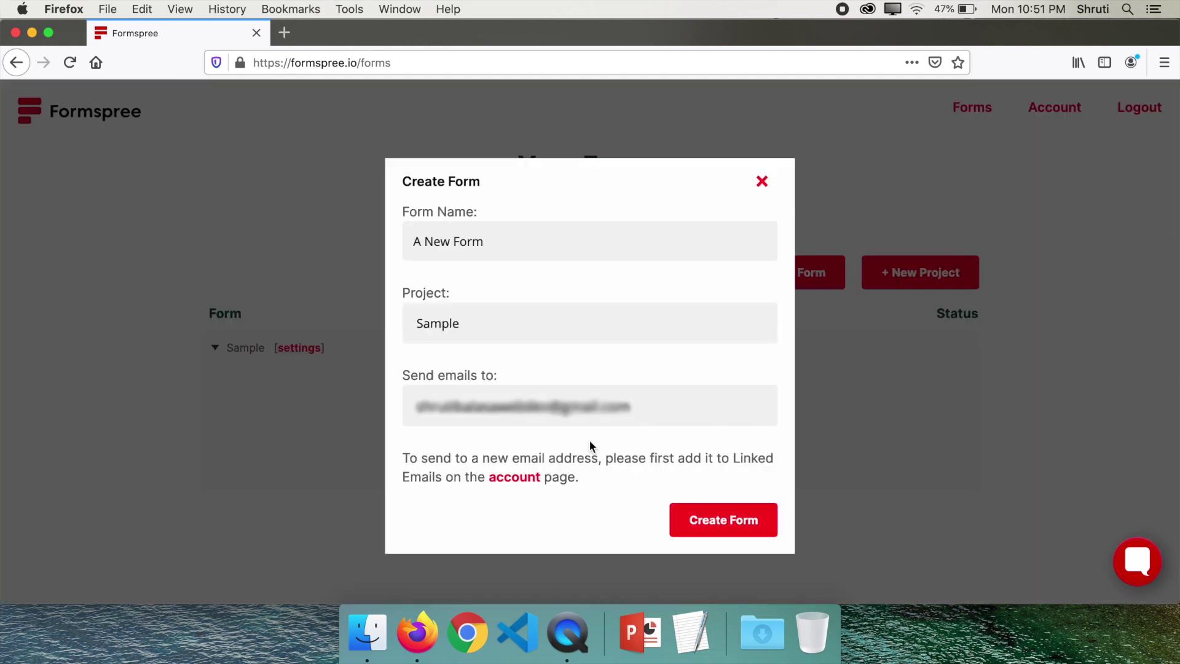
pyautogui.moveTo(489, 241); pyautogui.dragTo(272, 216)
pyautogui.write('Contact Form')
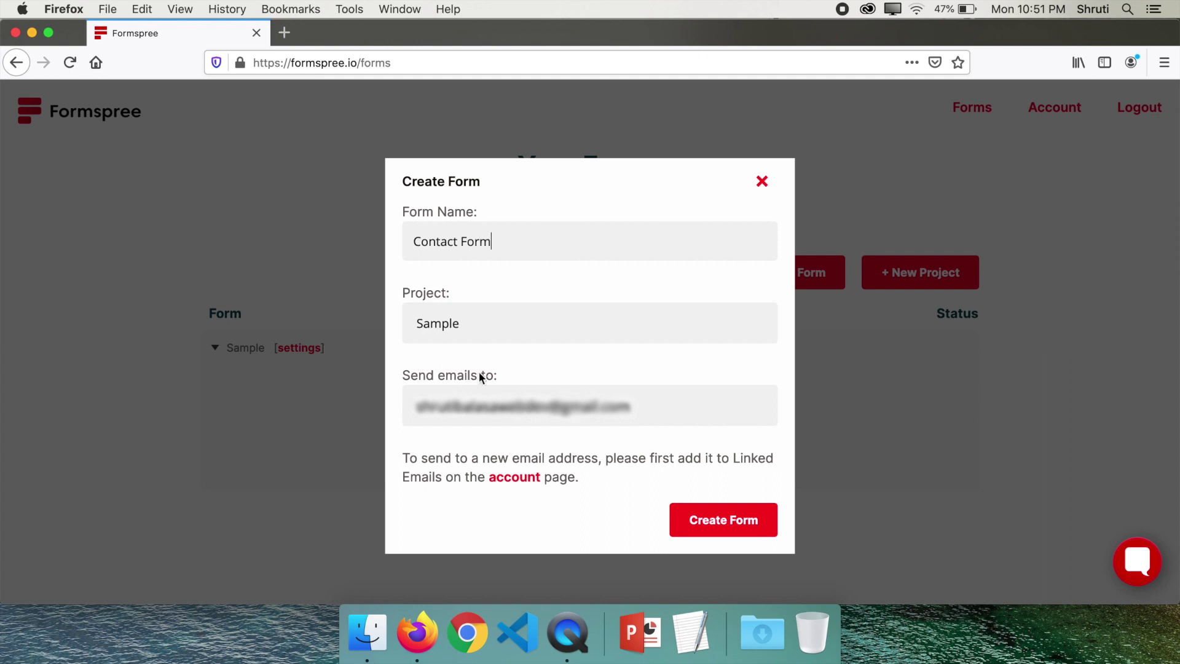
pyautogui.click(628, 418)
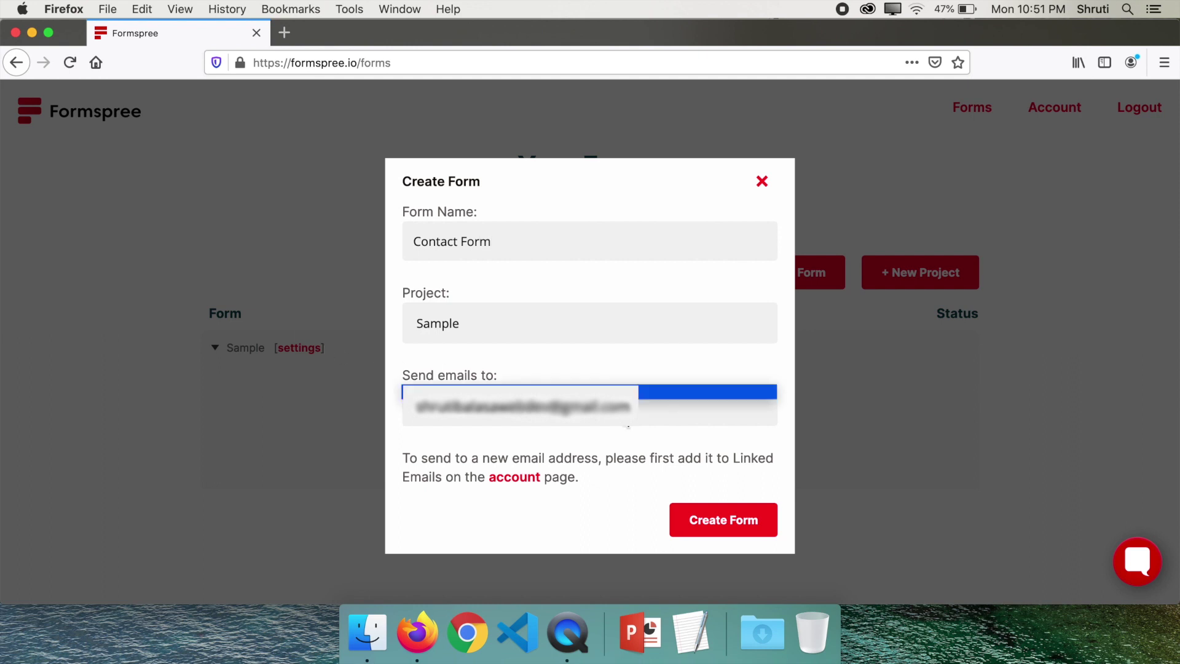
pyautogui.click(628, 424)
pyautogui.click(628, 424)
pyautogui.click(629, 424)
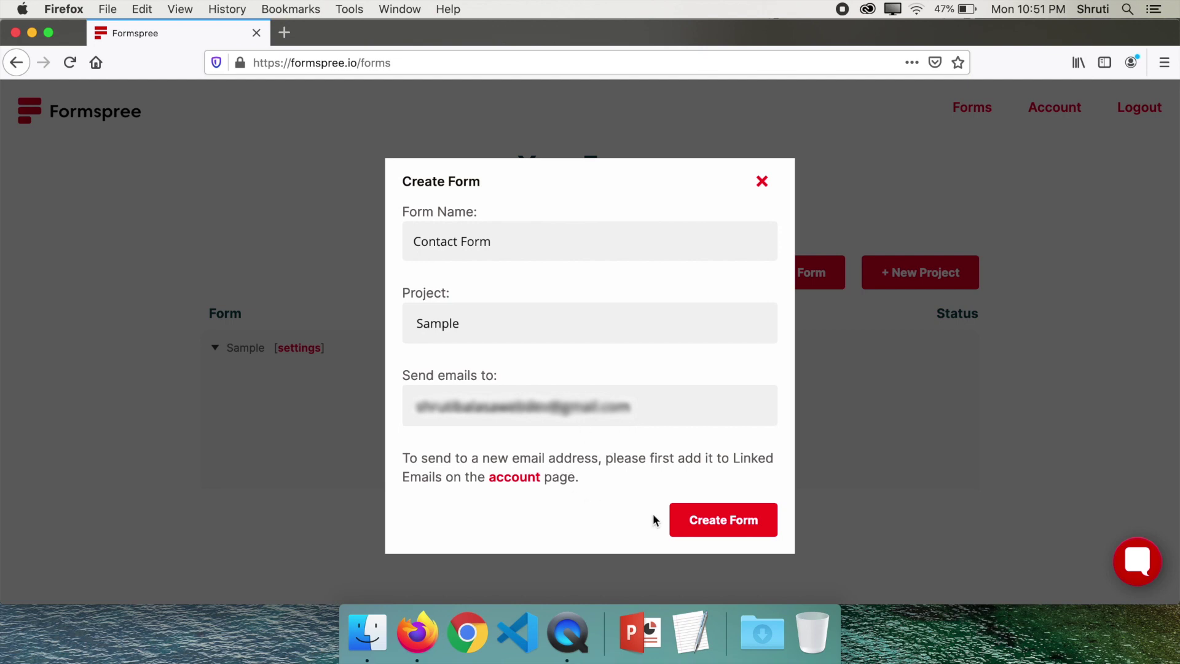
pyautogui.click(711, 521)
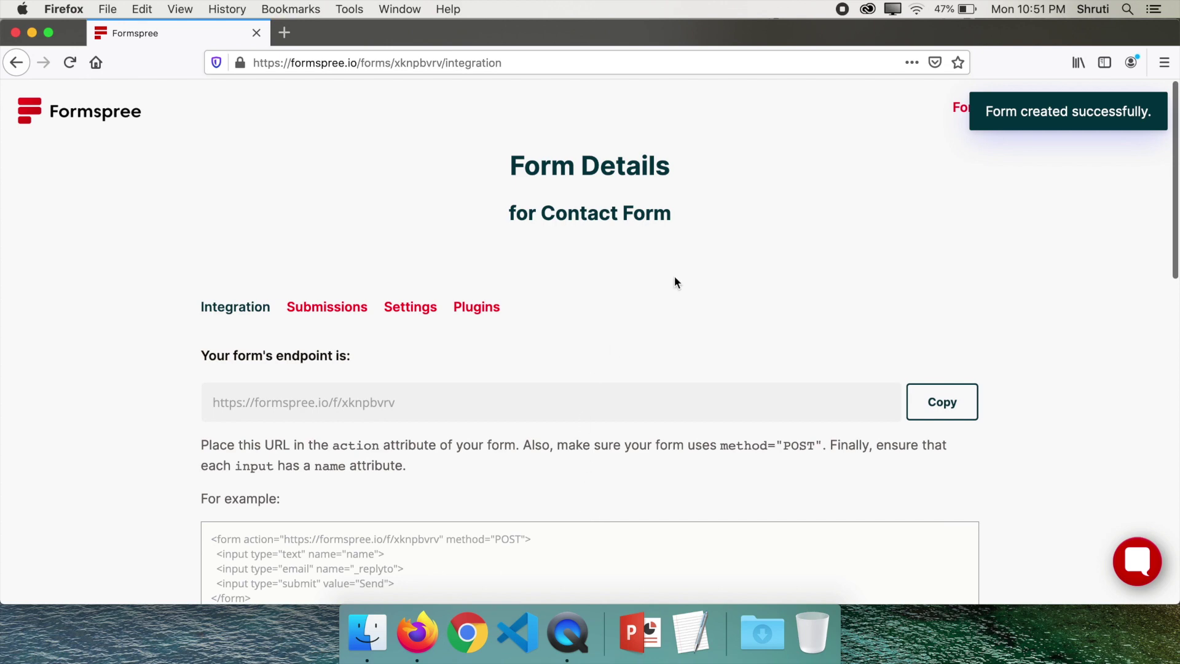
# Copy the Contact Form's endpoint URL and look over the example form code
pyautogui.scroll(-3, 107, 298)
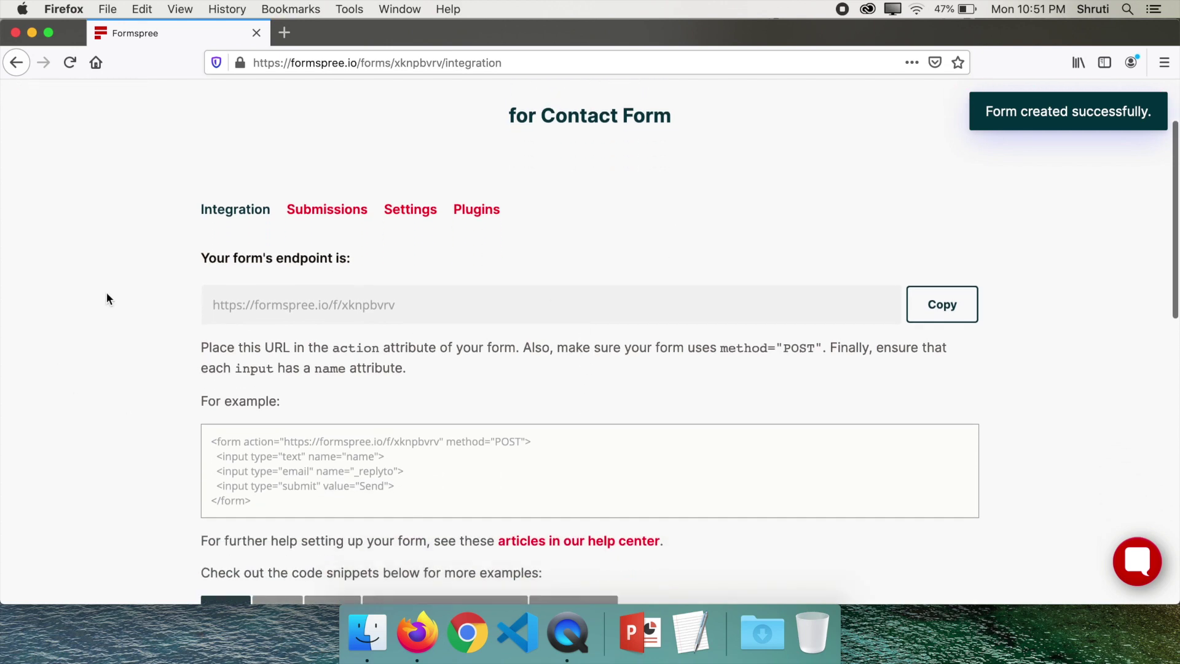
pyautogui.moveTo(411, 275); pyautogui.dragTo(210, 273)
pyautogui.click(940, 284)
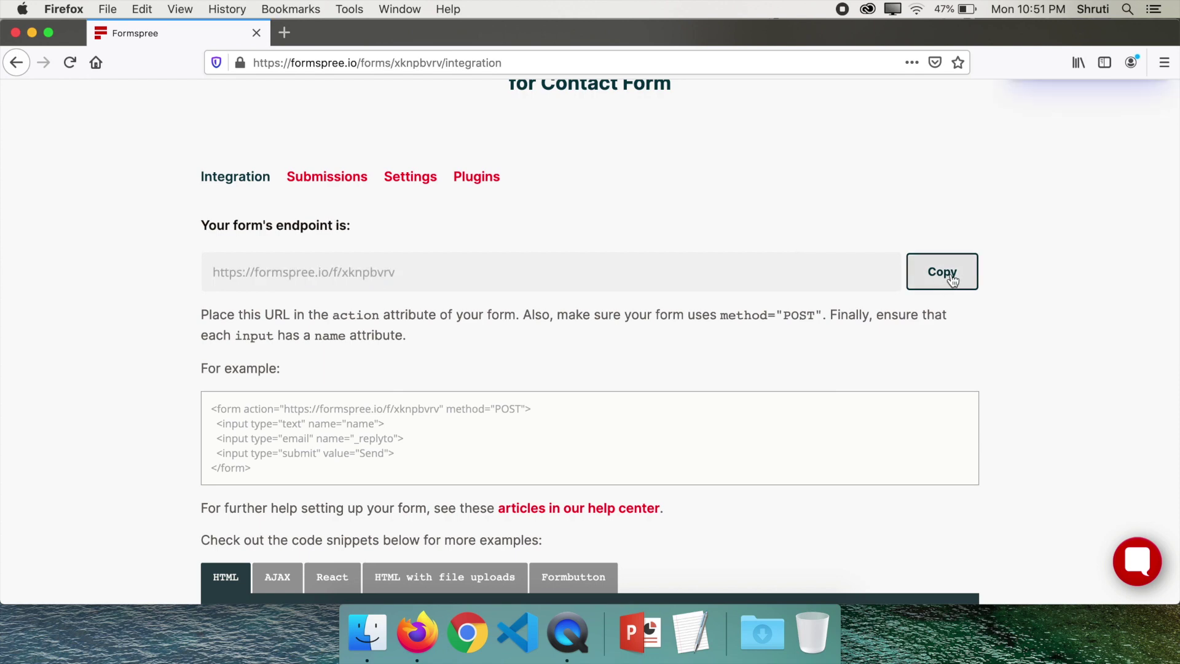
pyautogui.scroll(-2, 363, 382)
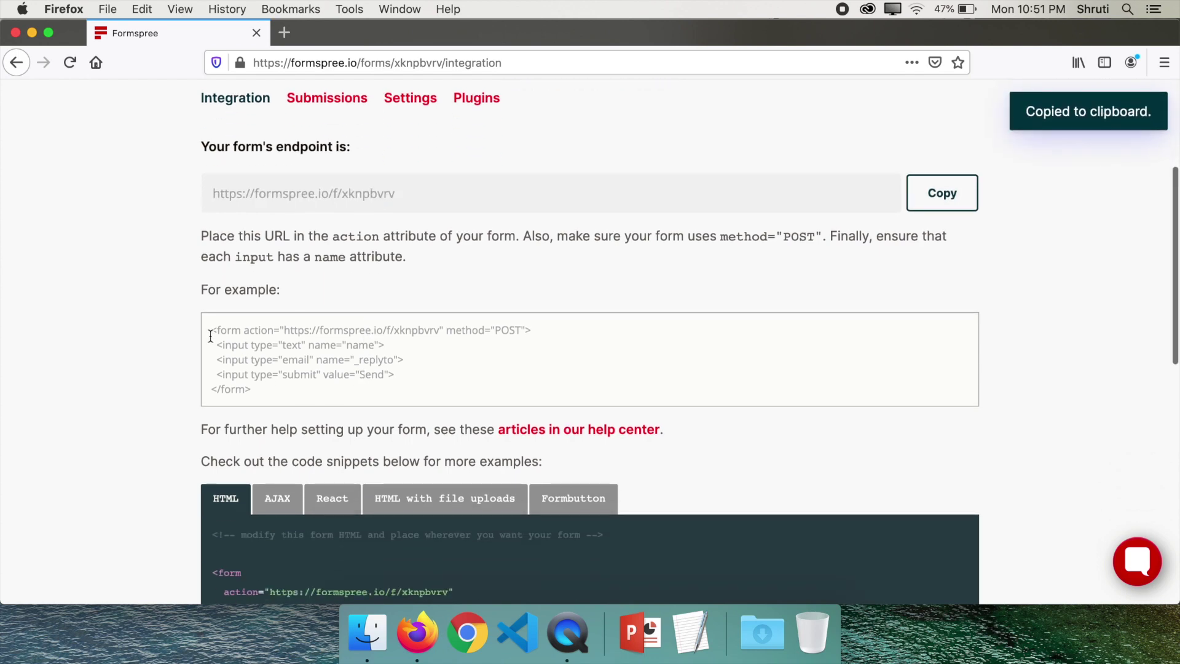
pyautogui.moveTo(211, 332); pyautogui.dragTo(263, 389)
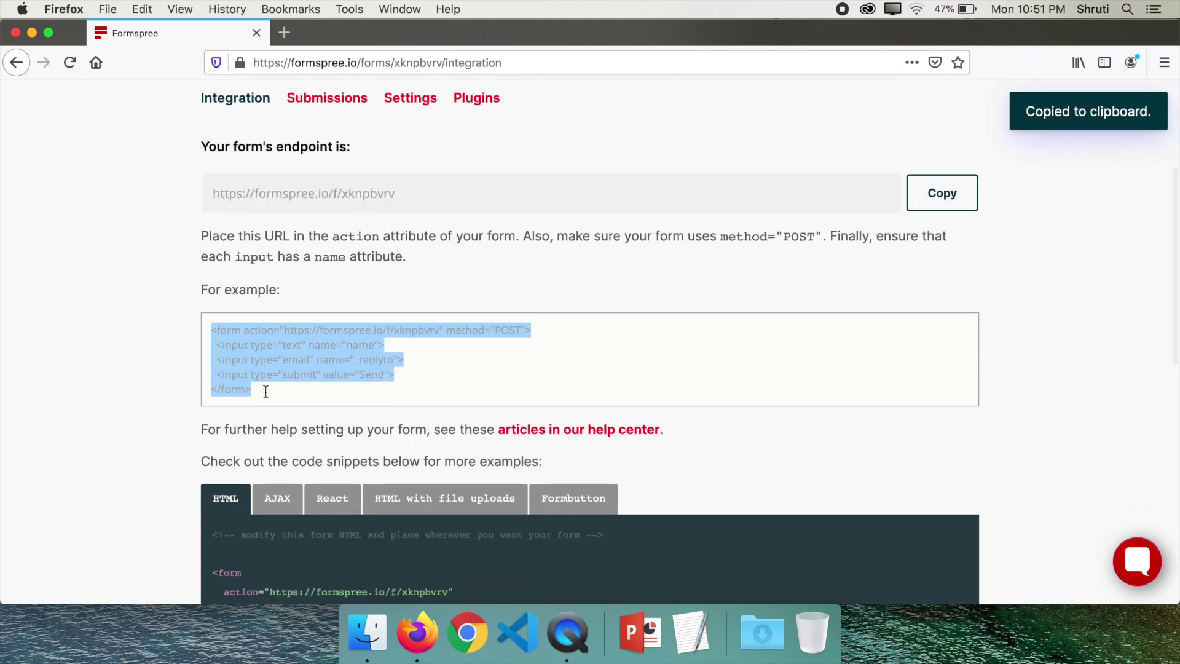
pyautogui.click(304, 384)
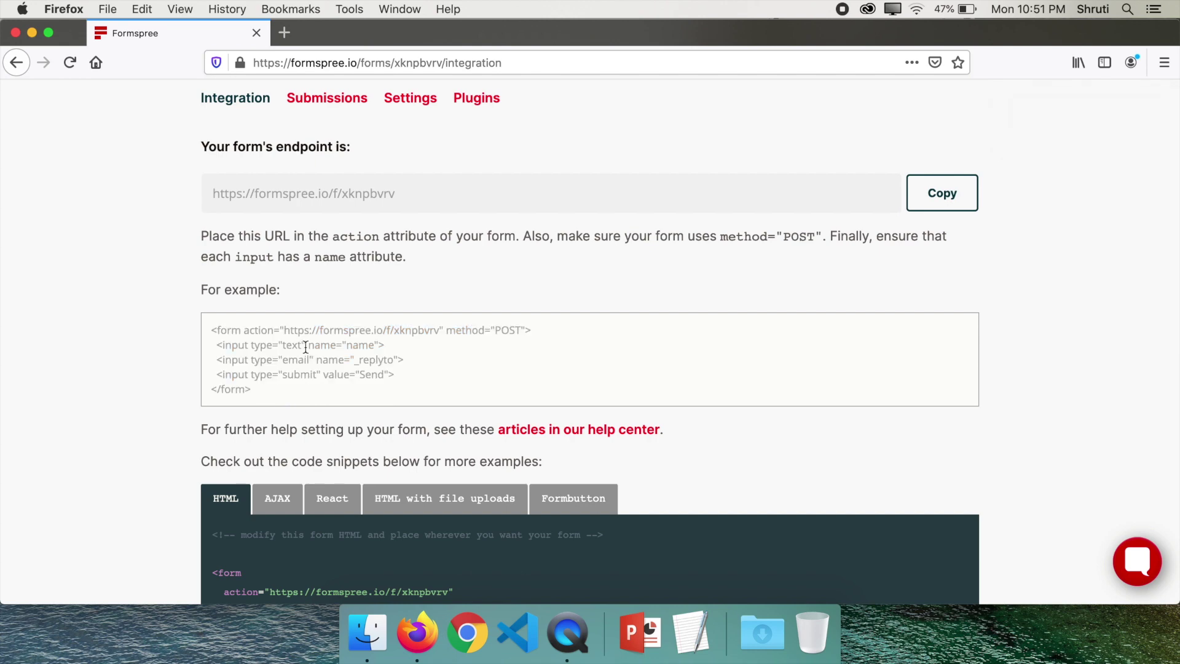
# Confirm the Submissions tab is empty, then go to the Formspree Plans page
pyautogui.scroll(5, 138, 376)
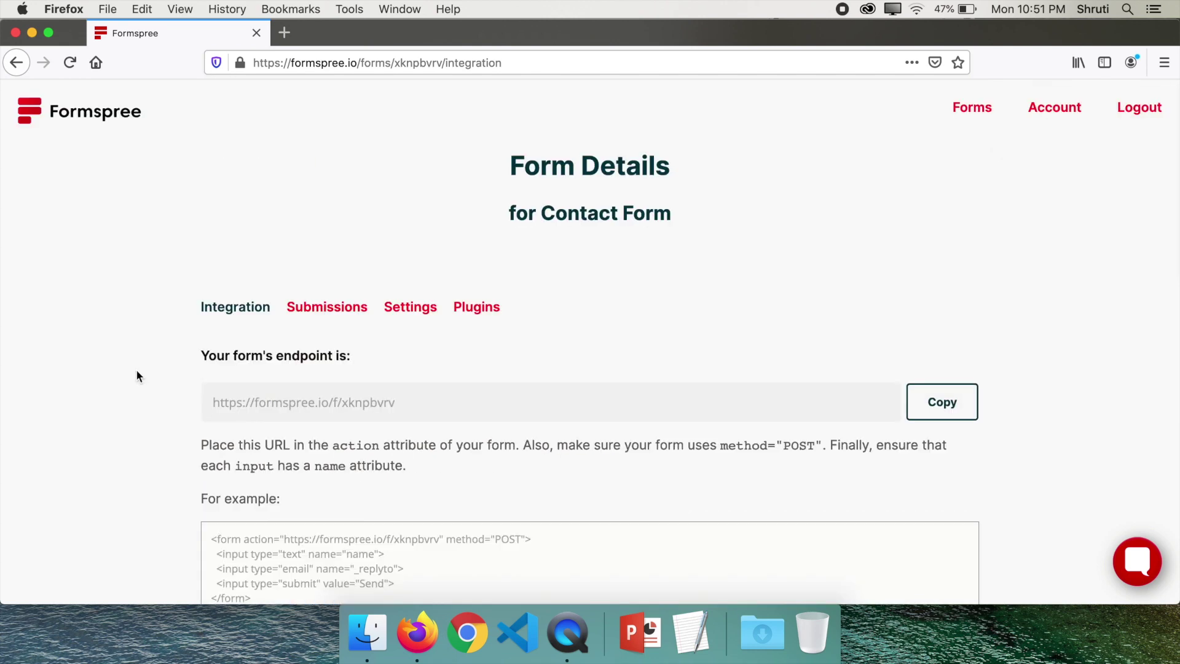
pyautogui.click(324, 310)
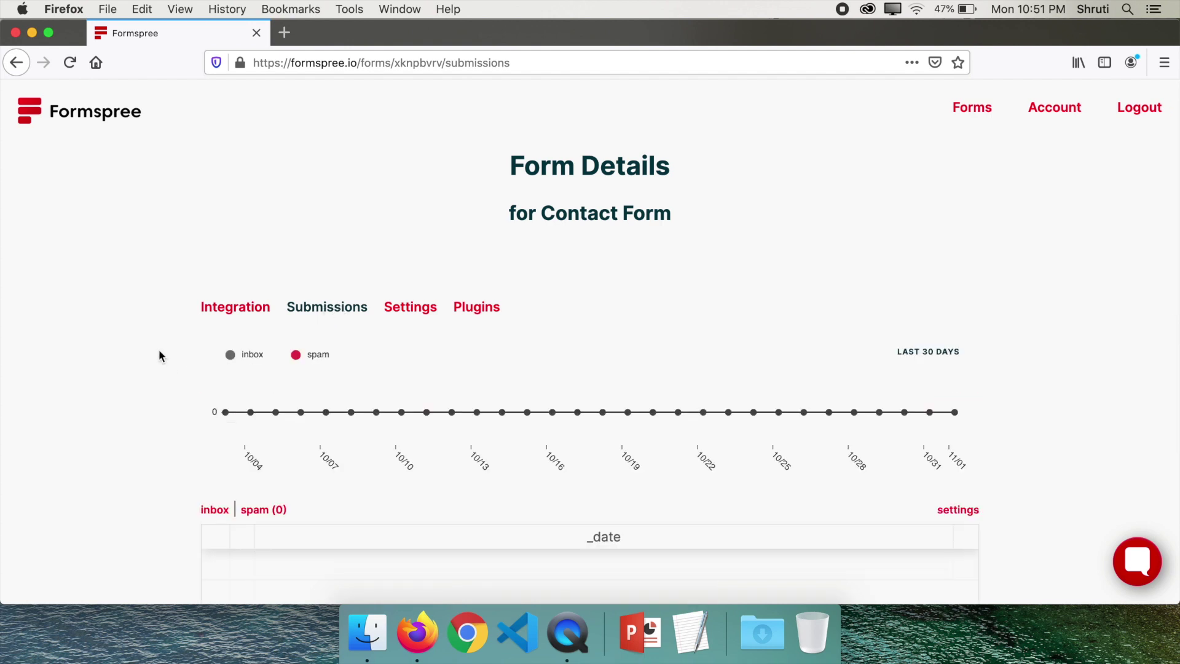
pyautogui.scroll(-3, 160, 355)
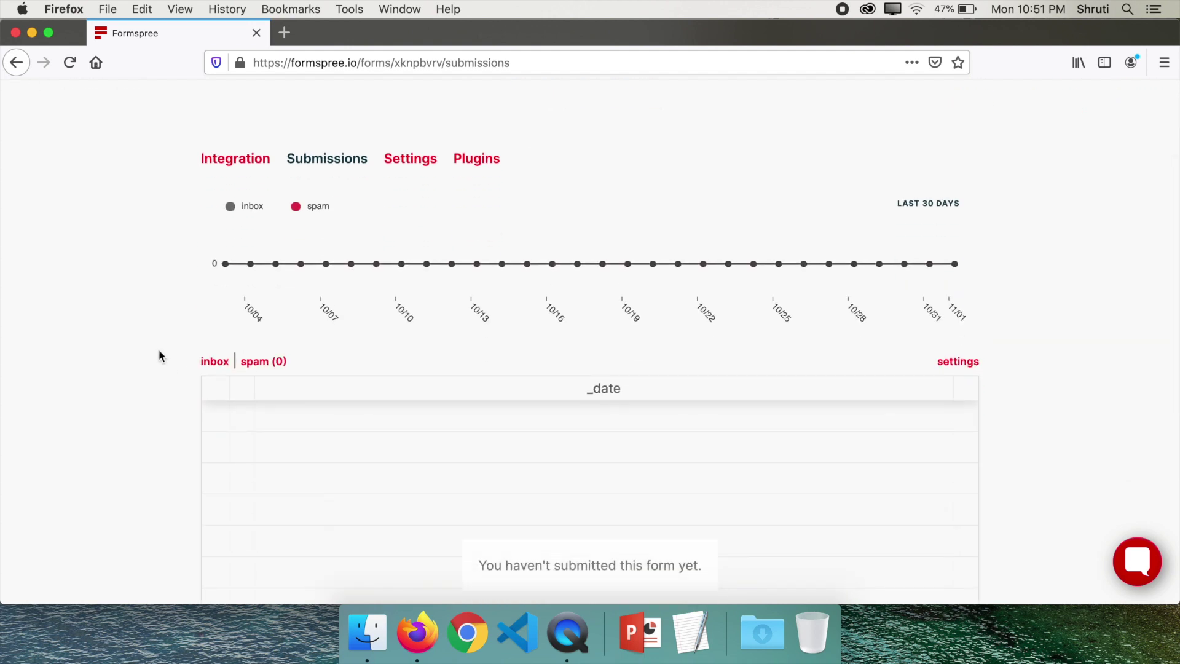
pyautogui.scroll(-5, 159, 354)
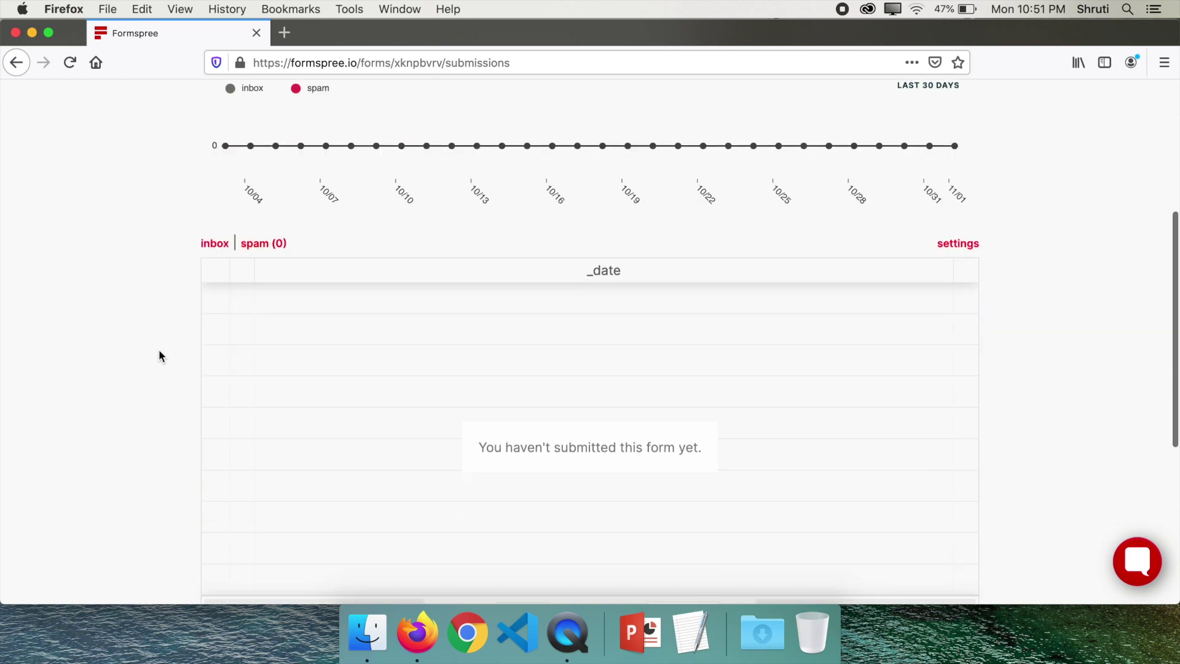
pyautogui.scroll(8, 160, 354)
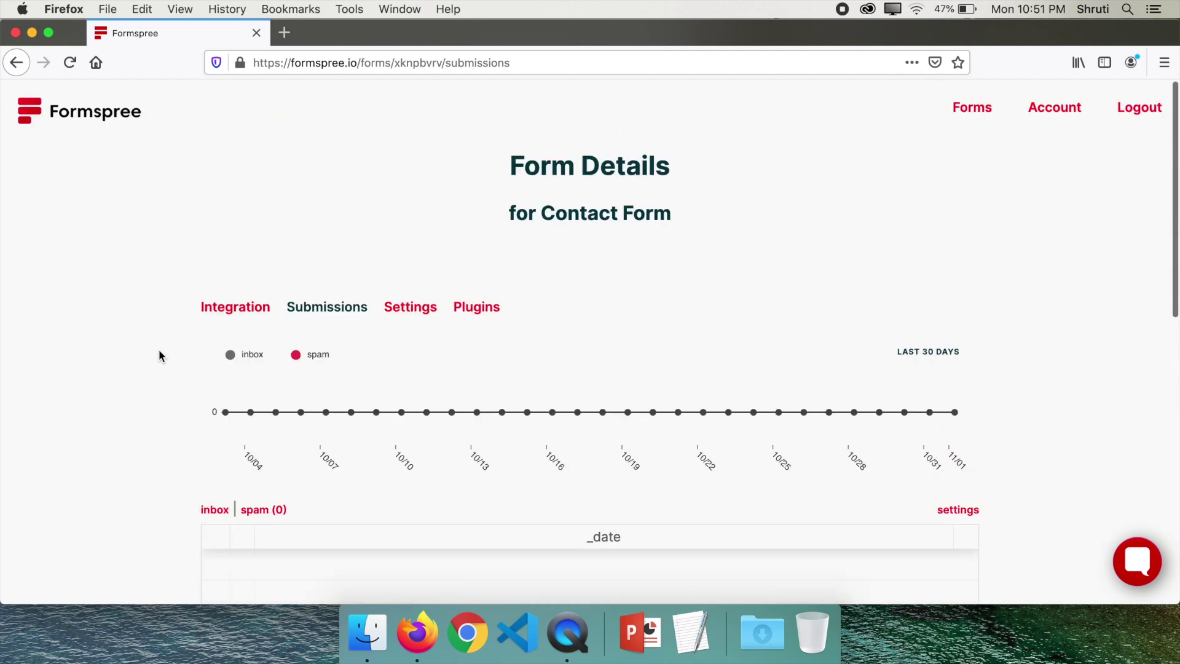
pyautogui.click(1053, 111)
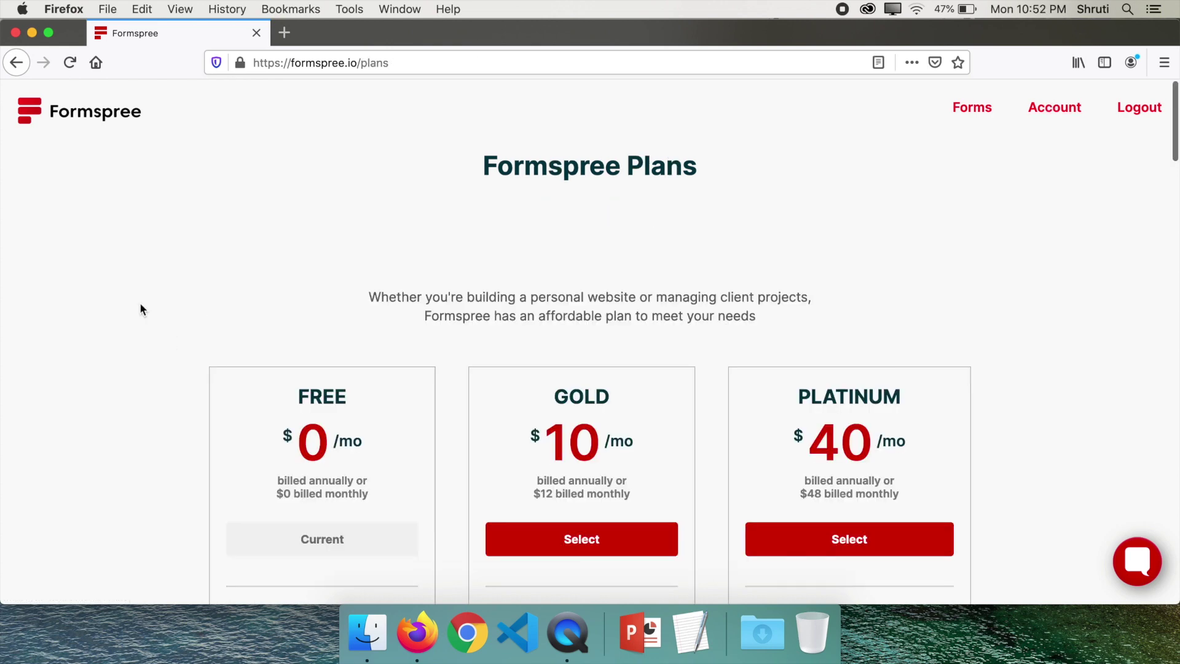
# Compare Free's 50 submissions with Gold's $10/mo and 1K submissions, then open a new tab
pyautogui.scroll(-3, 139, 305)
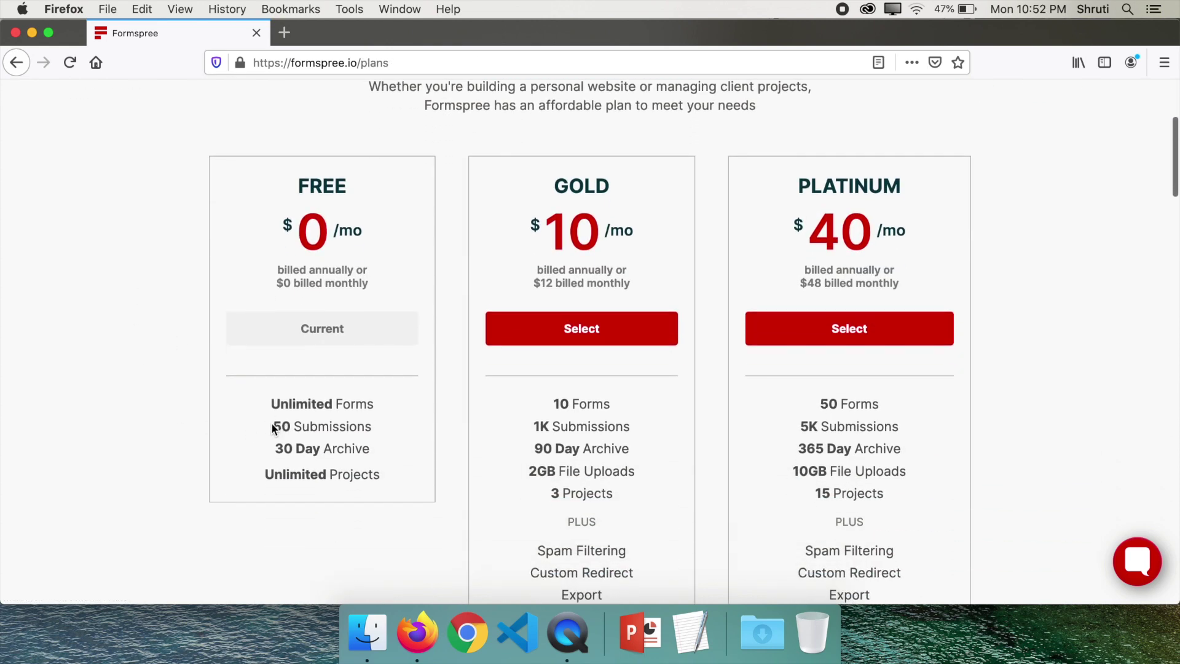
pyautogui.moveTo(271, 430); pyautogui.dragTo(371, 431)
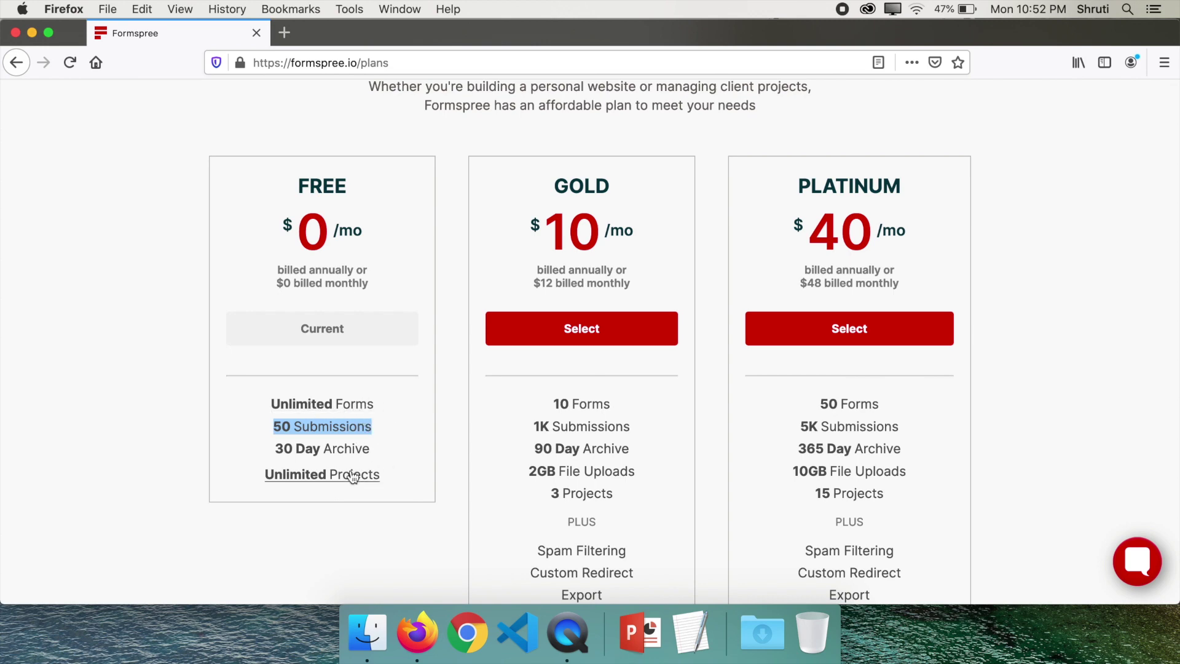
pyautogui.click(150, 336)
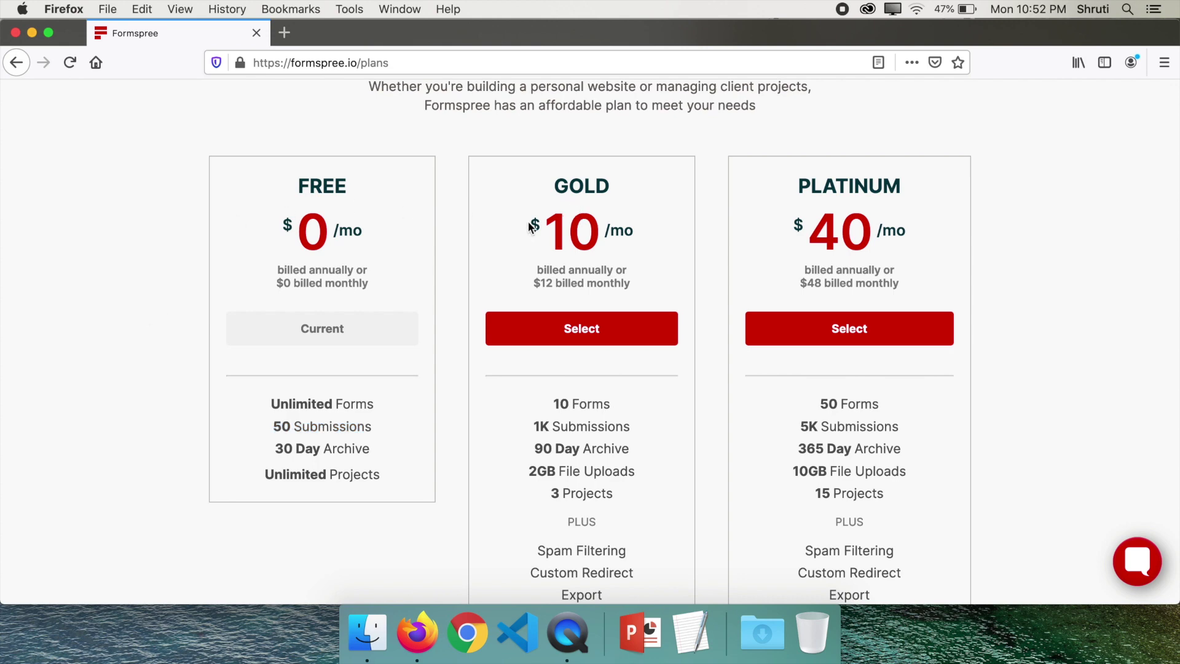
pyautogui.moveTo(531, 226); pyautogui.dragTo(643, 238)
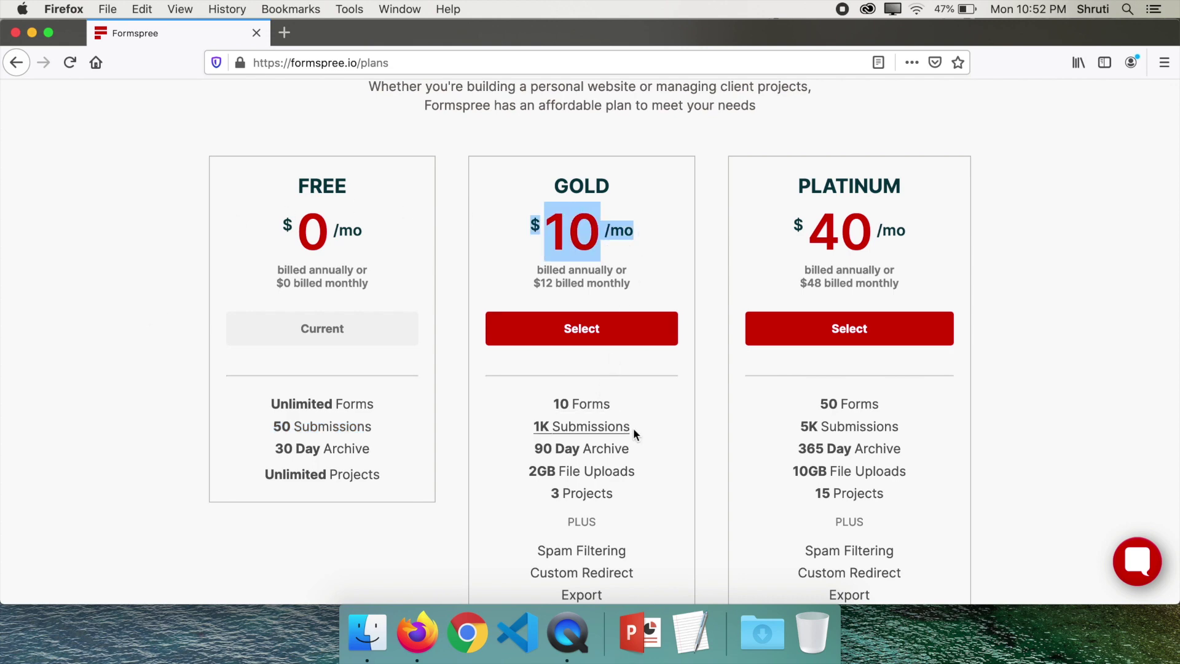
pyautogui.moveTo(639, 424); pyautogui.dragTo(534, 430)
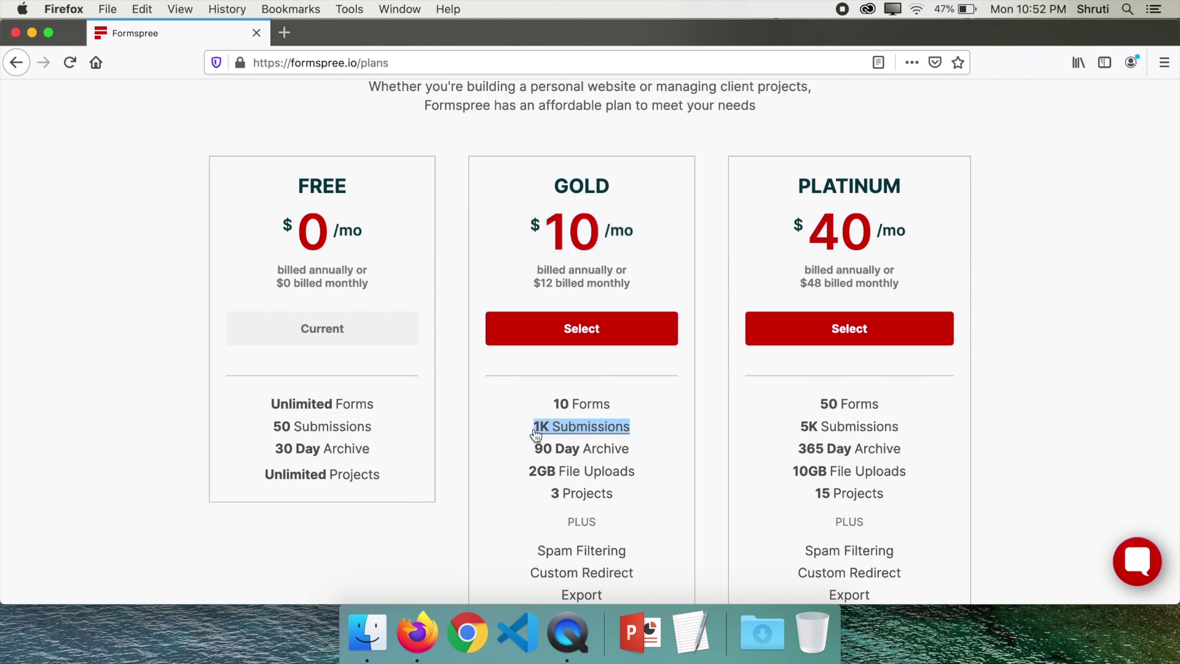
pyautogui.click(108, 264)
pyautogui.scroll(5, 108, 263)
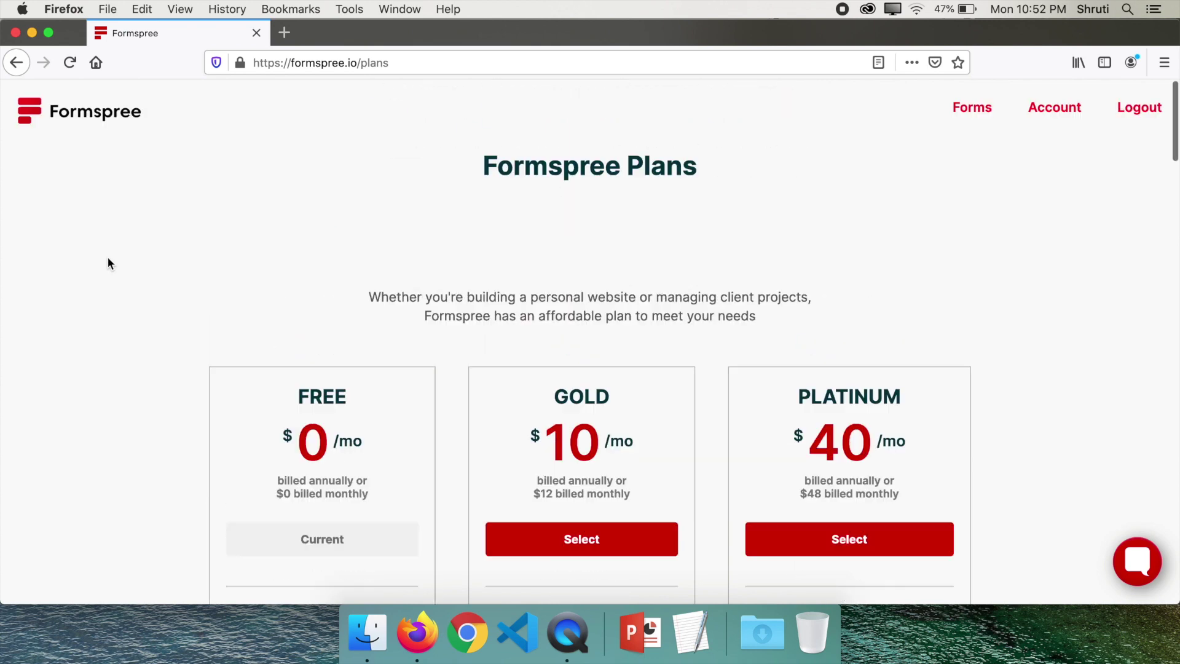
pyautogui.click(284, 32)
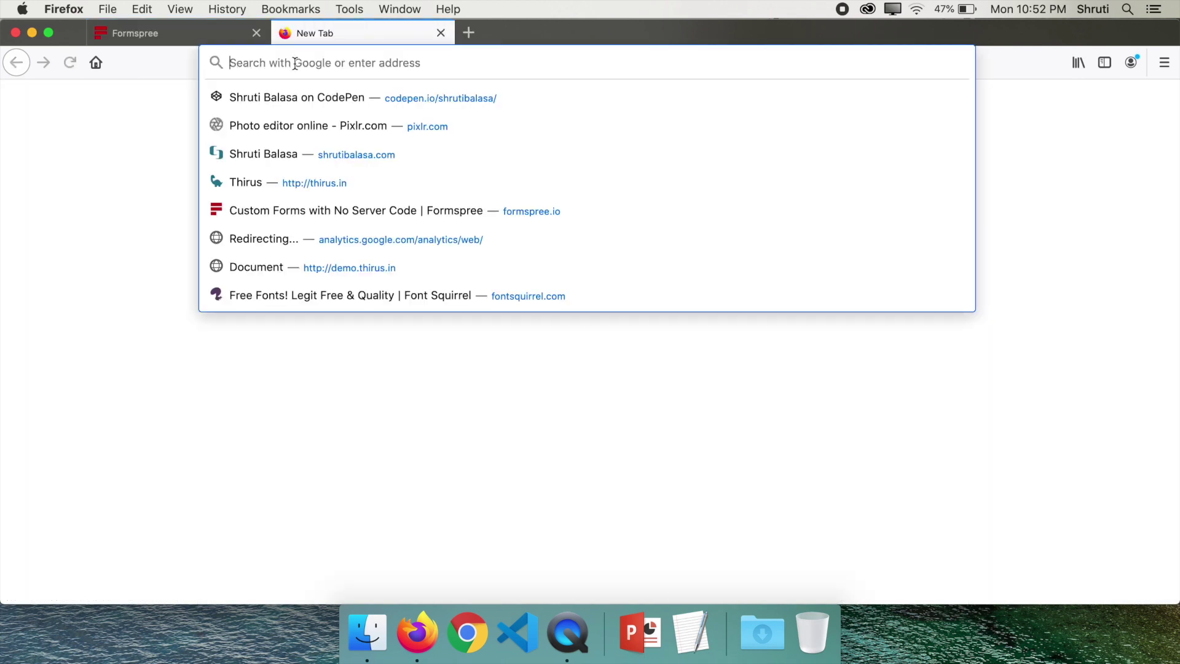
# Search for formcarry and open the formcarry.com website from the results
pyautogui.write('formcarry')
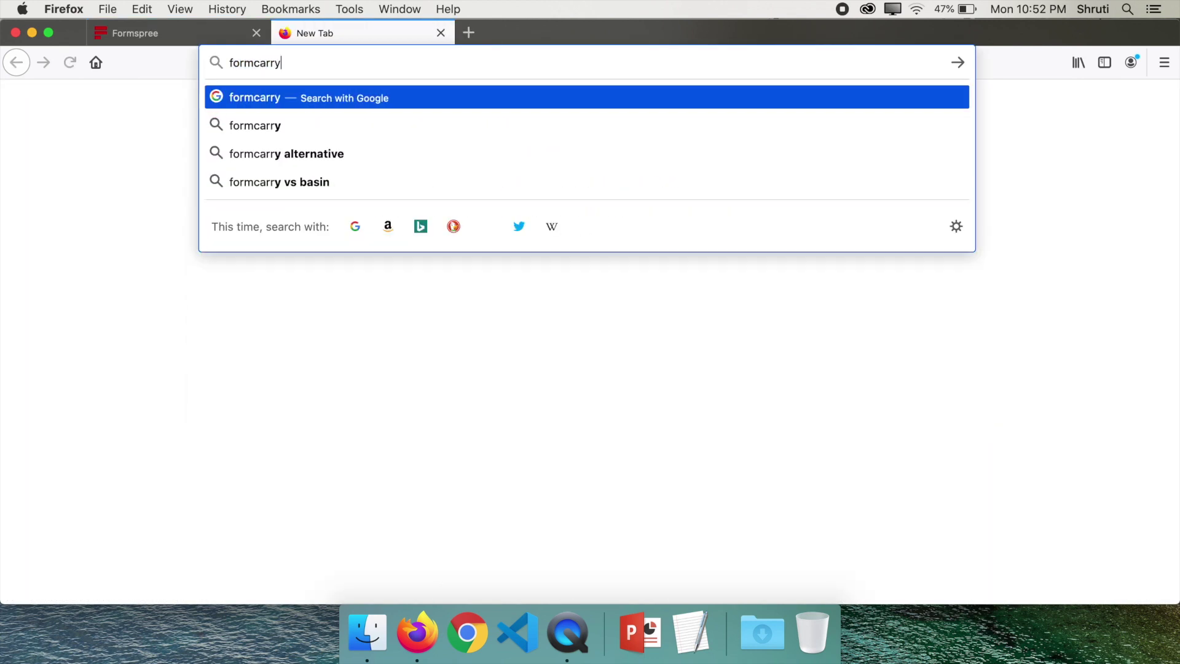
pyautogui.press('Return')
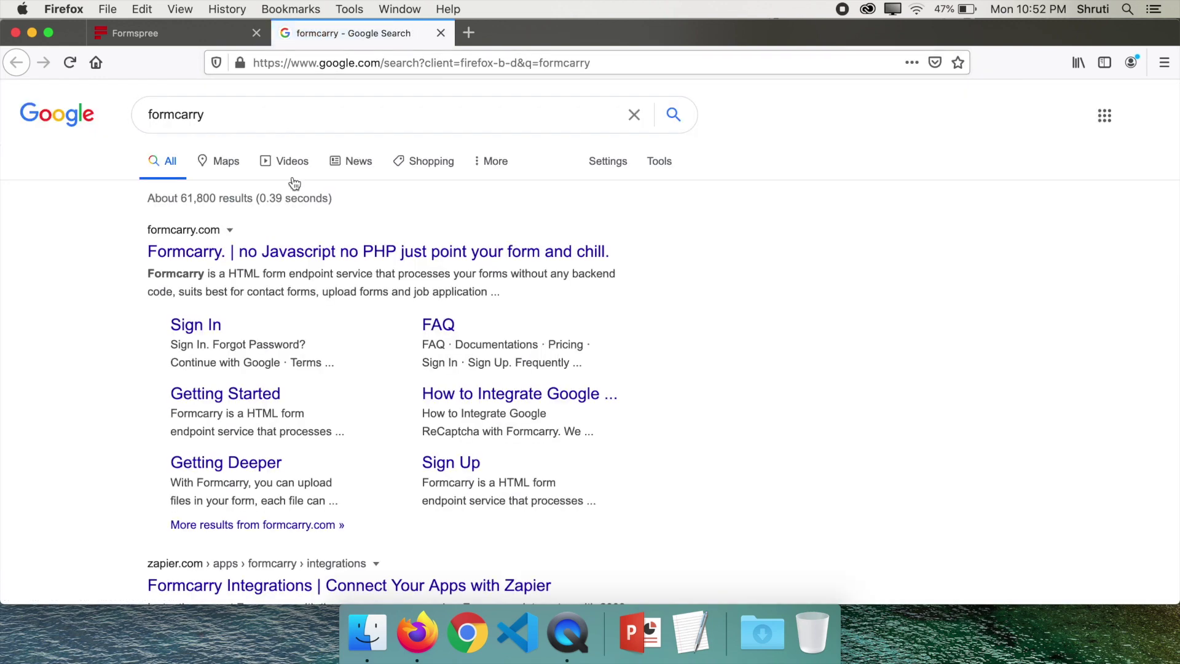
pyautogui.click(270, 252)
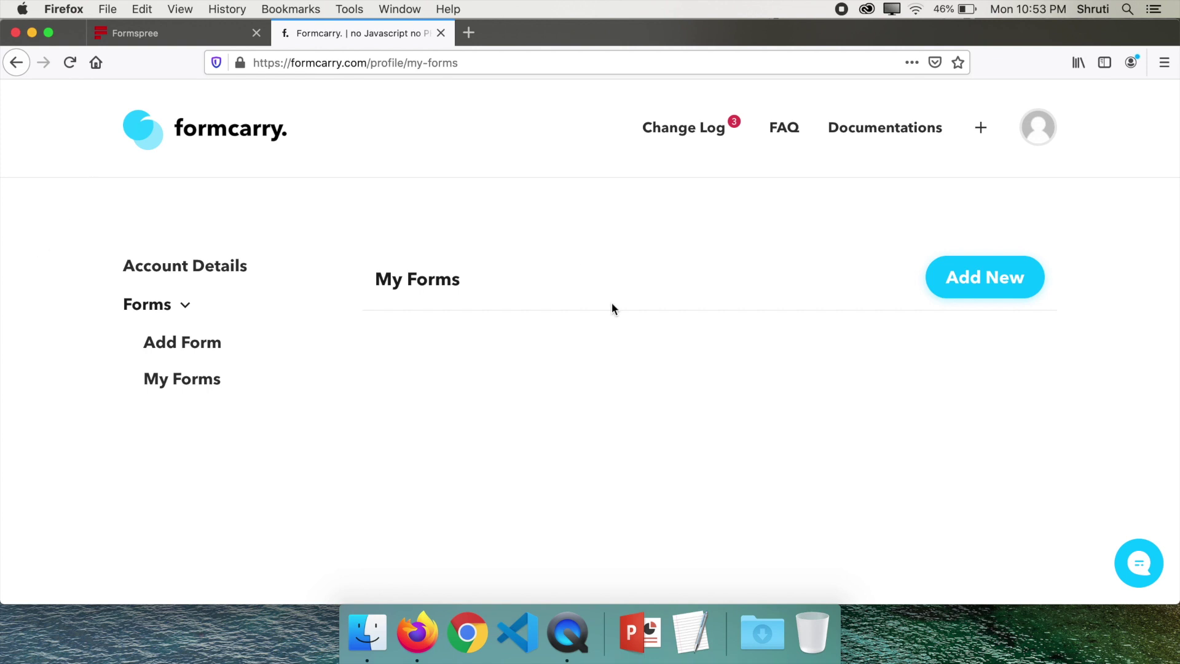
# Add a Formcarry form named 'Contact' with a notification e-mail address
pyautogui.click(963, 286)
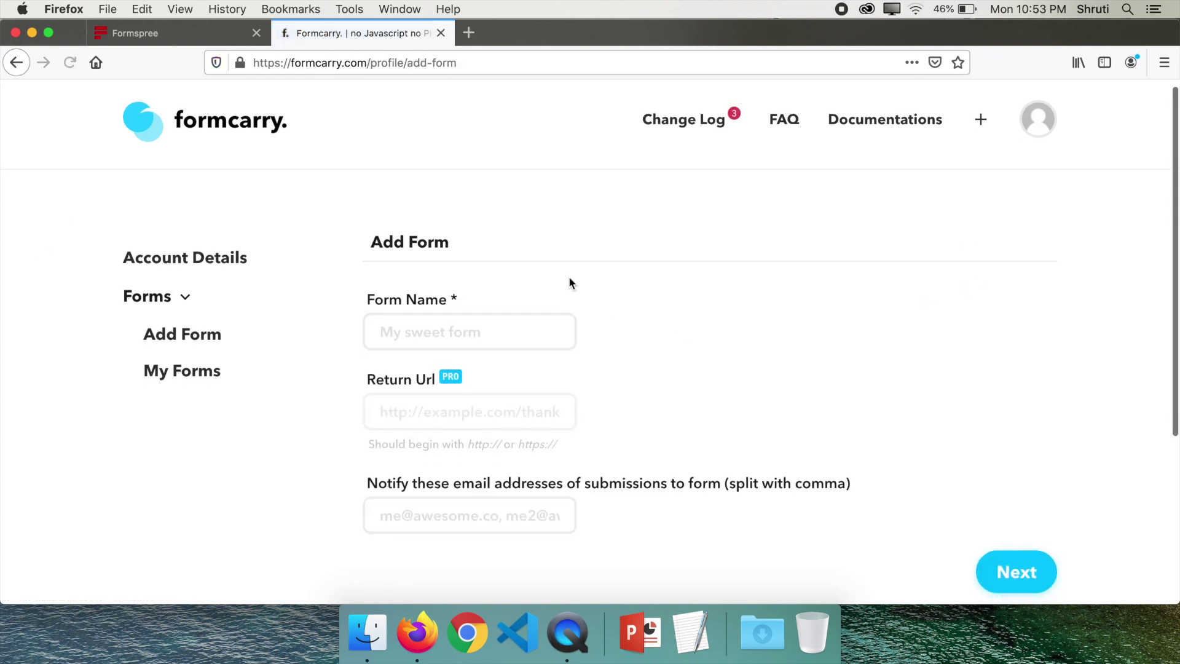
pyautogui.scroll(-2, 556, 277)
pyautogui.click(476, 272)
pyautogui.write('Contact')
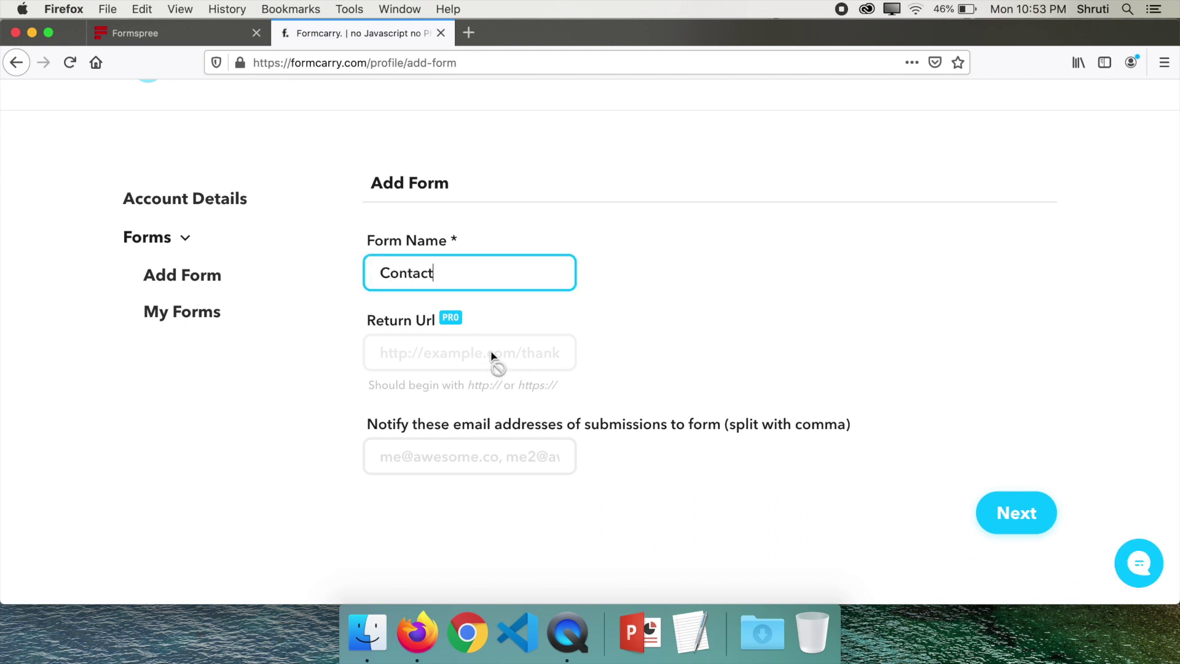
pyautogui.click(449, 449)
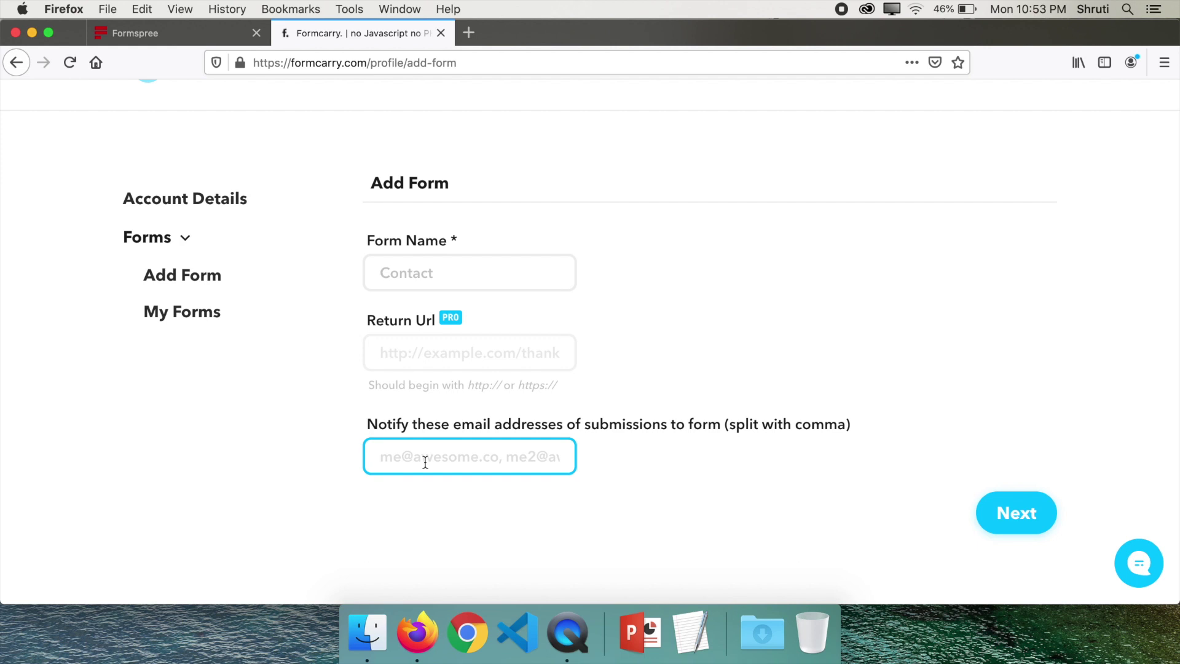
pyautogui.write('contact@')
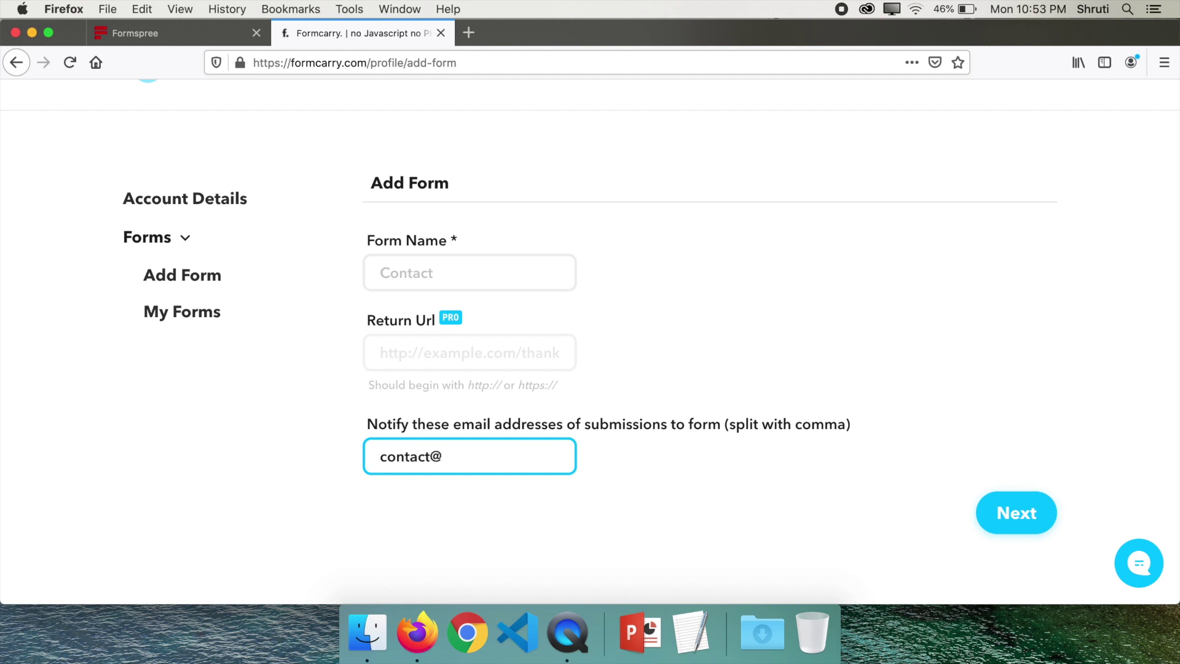
pyautogui.click(1012, 520)
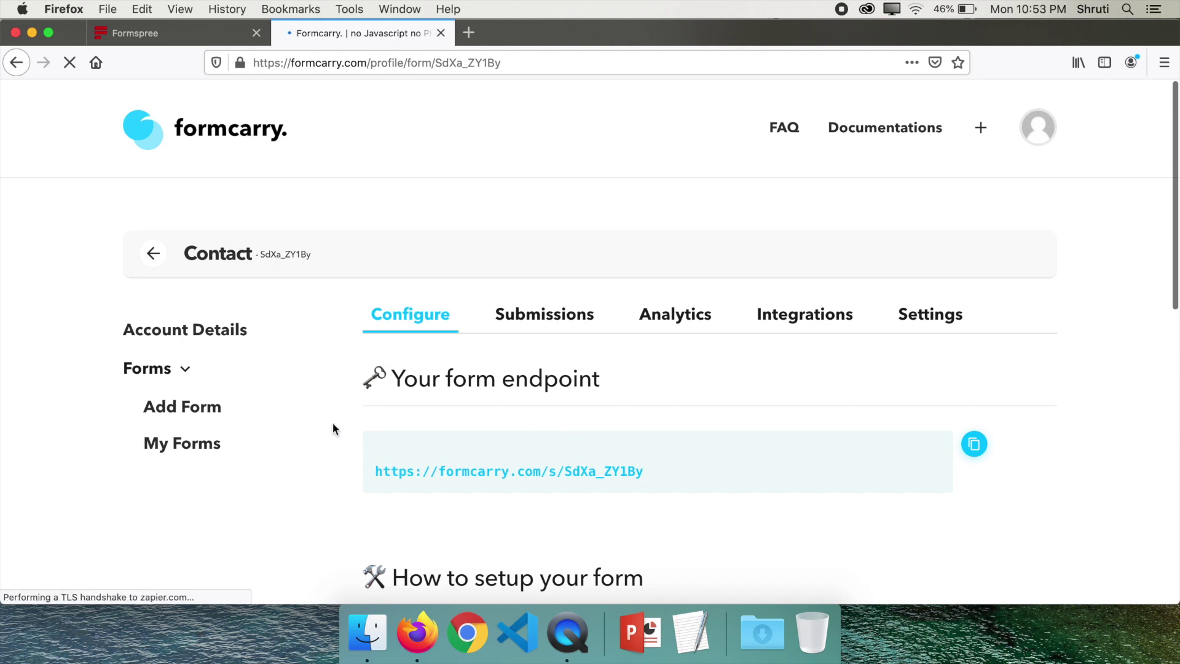
# Review the Contact form's endpoint URL and HTML setup code, including the _gotcha spam-trap line
pyautogui.scroll(-1, 325, 407)
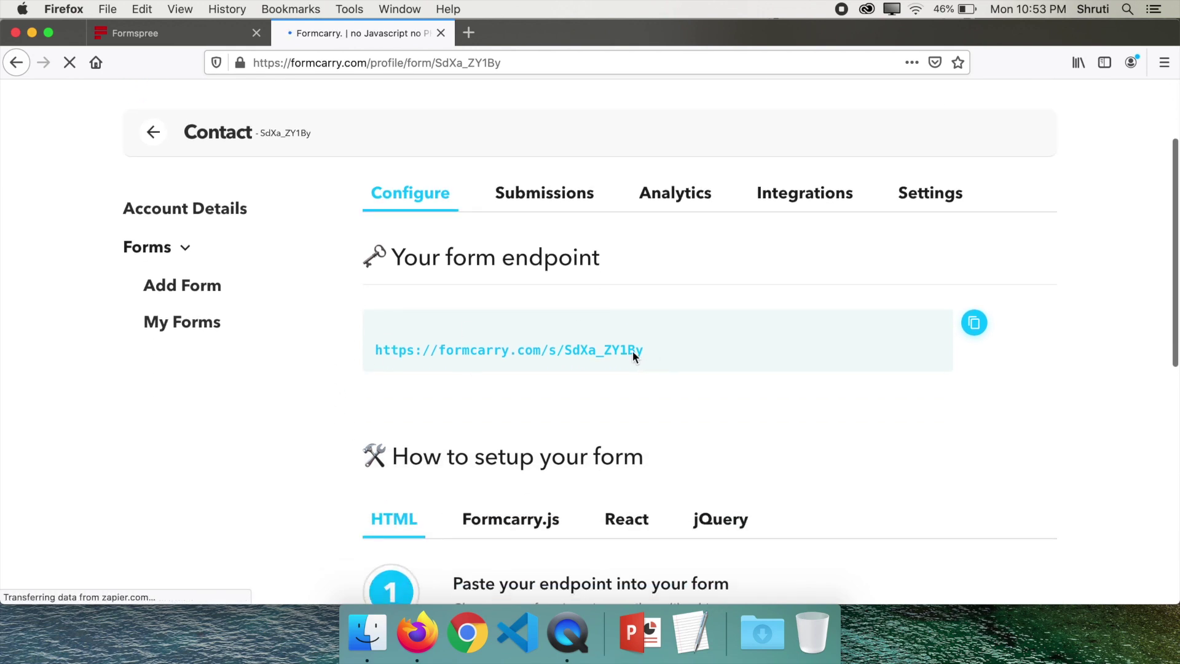
pyautogui.moveTo(639, 351); pyautogui.dragTo(375, 348)
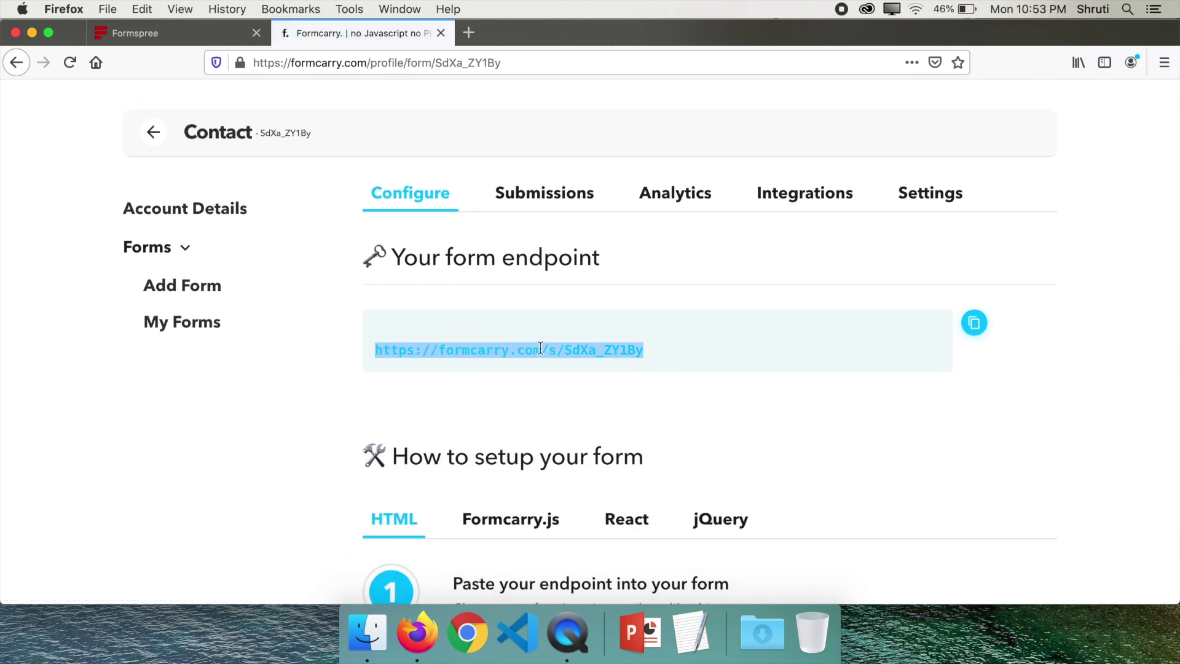
pyautogui.scroll(-6, 540, 348)
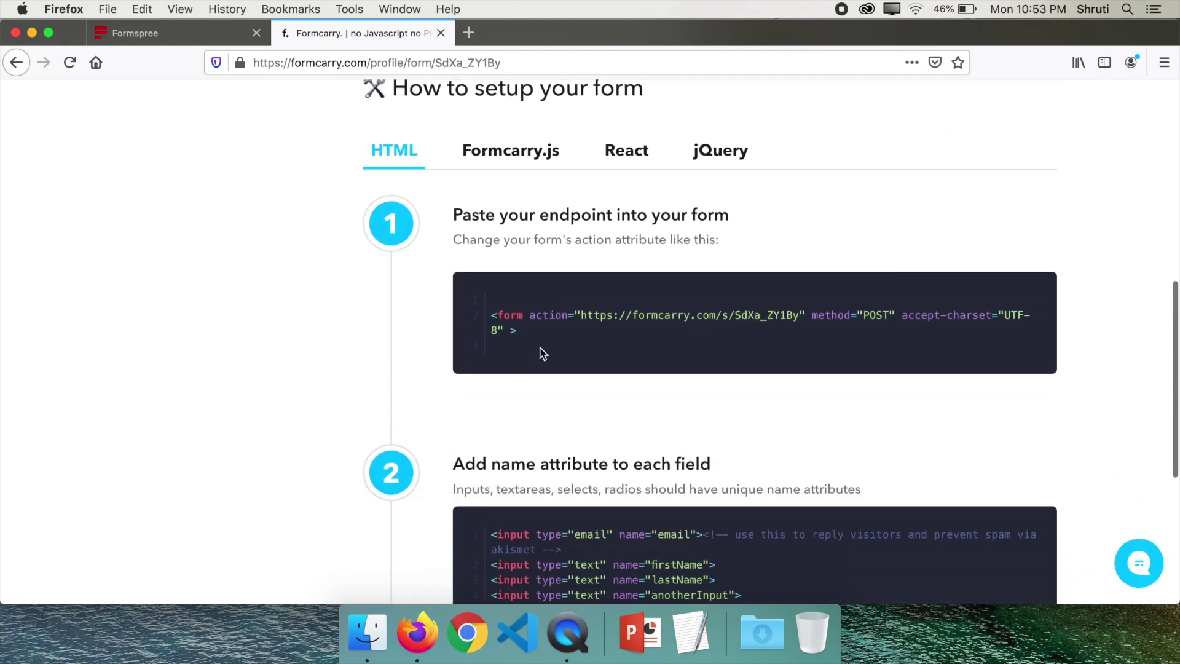
pyautogui.scroll(-3, 573, 363)
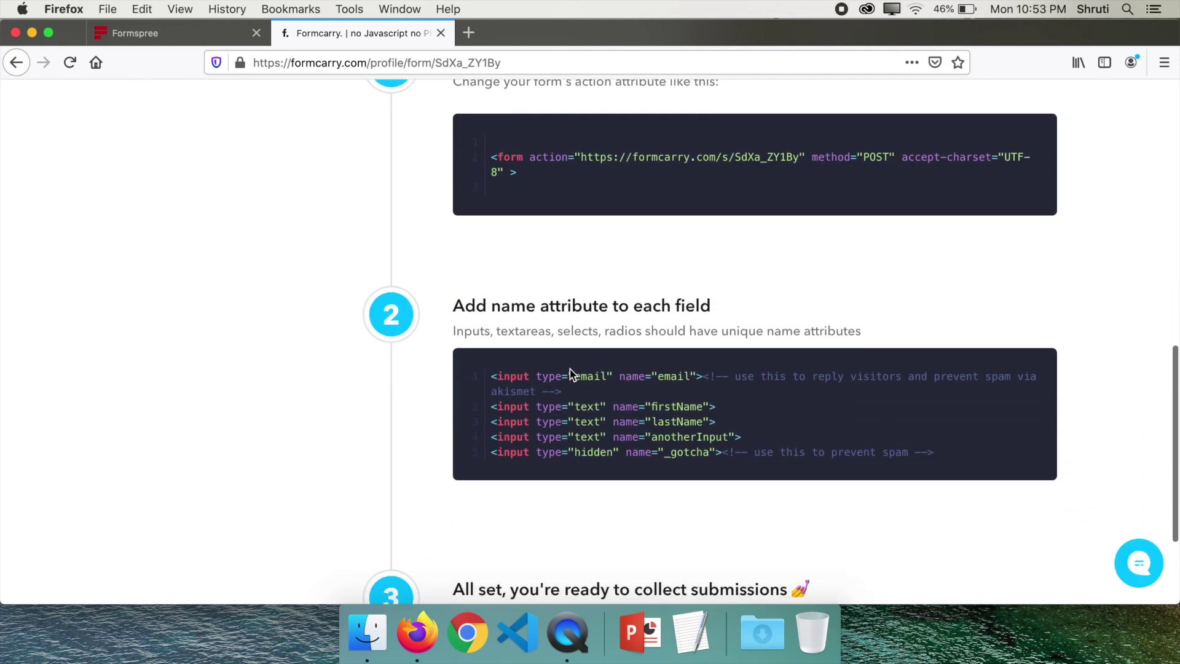
pyautogui.scroll(-2, 309, 447)
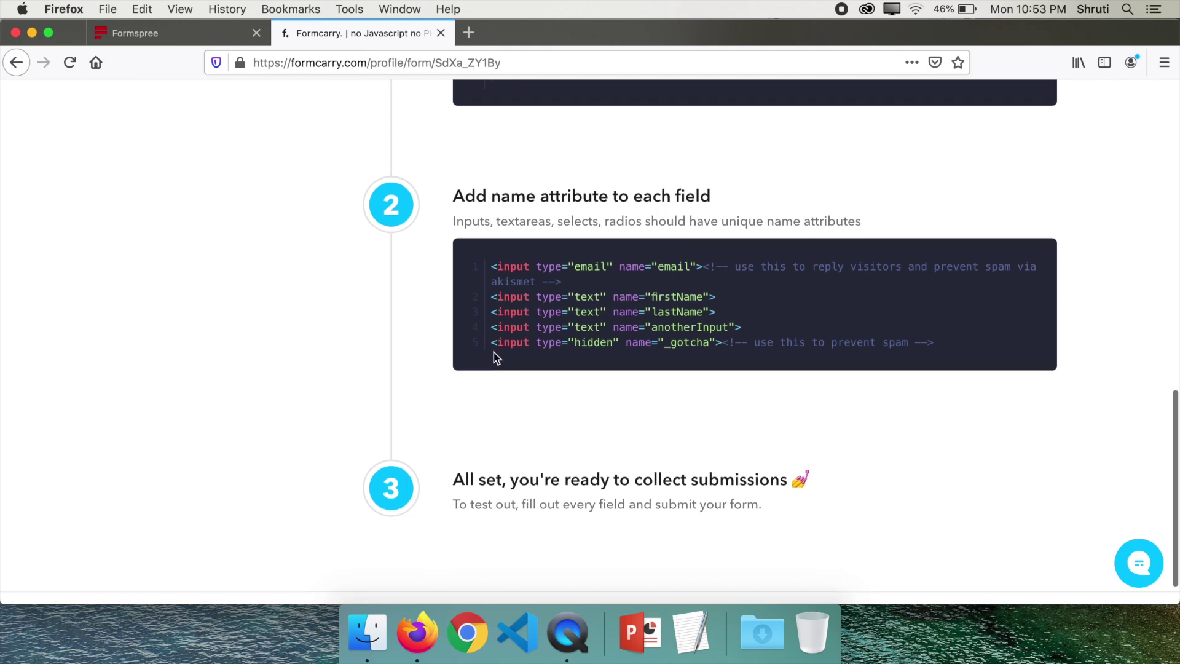
pyautogui.moveTo(491, 343); pyautogui.dragTo(721, 341)
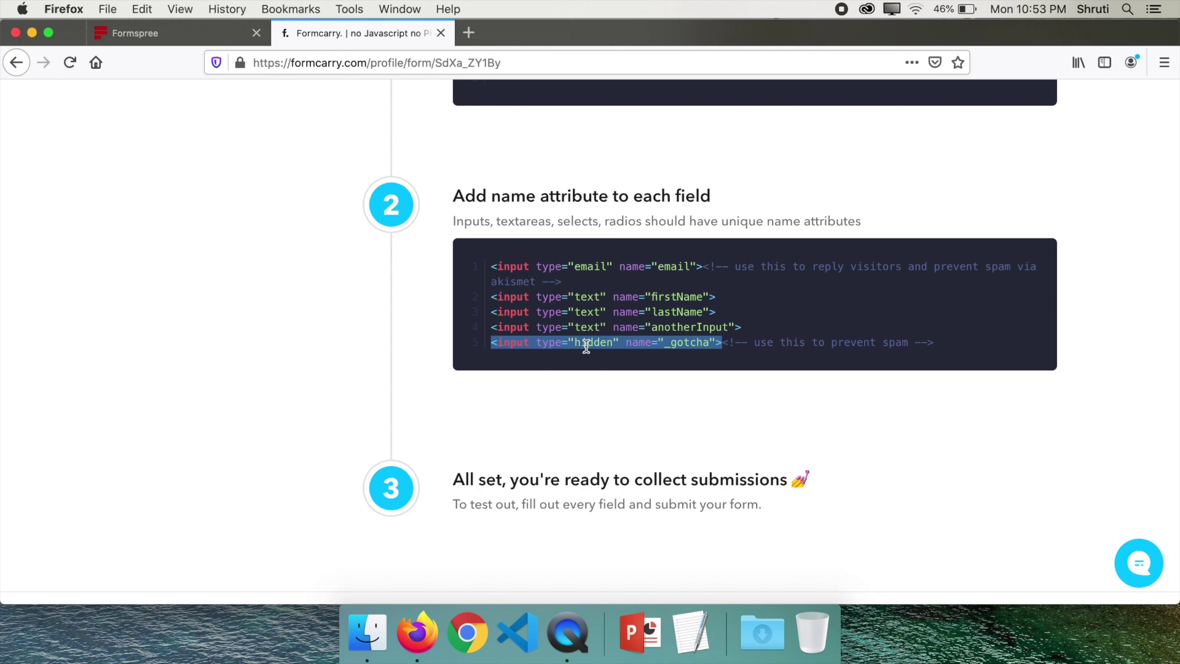
pyautogui.click(431, 321)
pyautogui.scroll(-1, 289, 387)
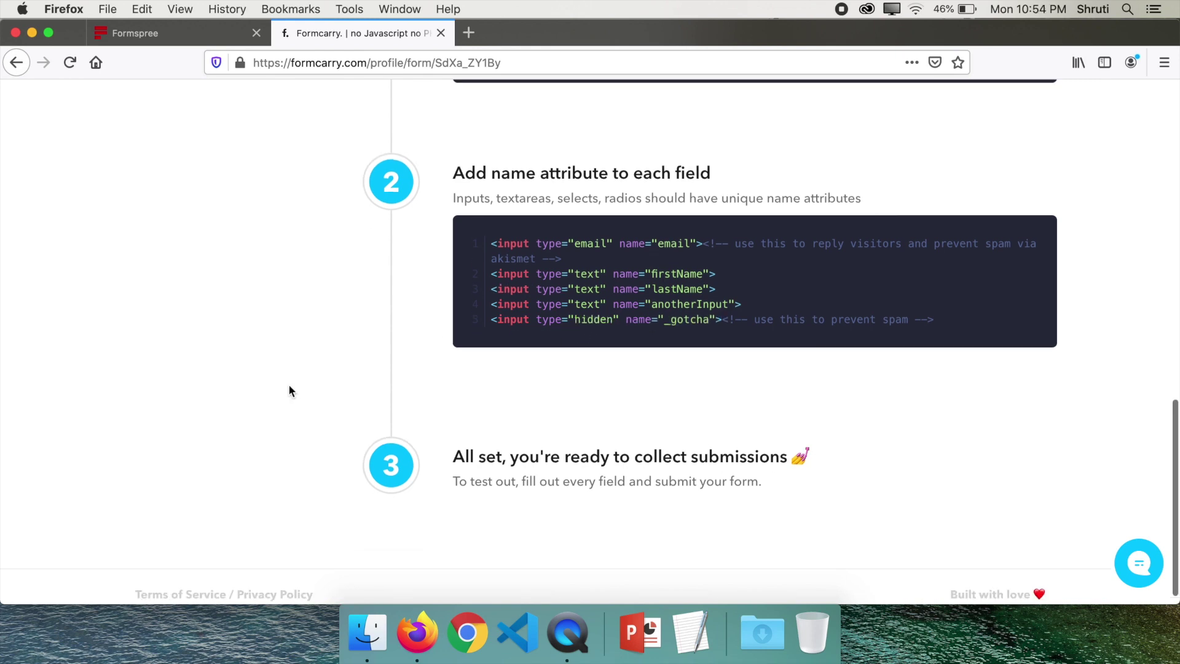
pyautogui.scroll(6, 289, 391)
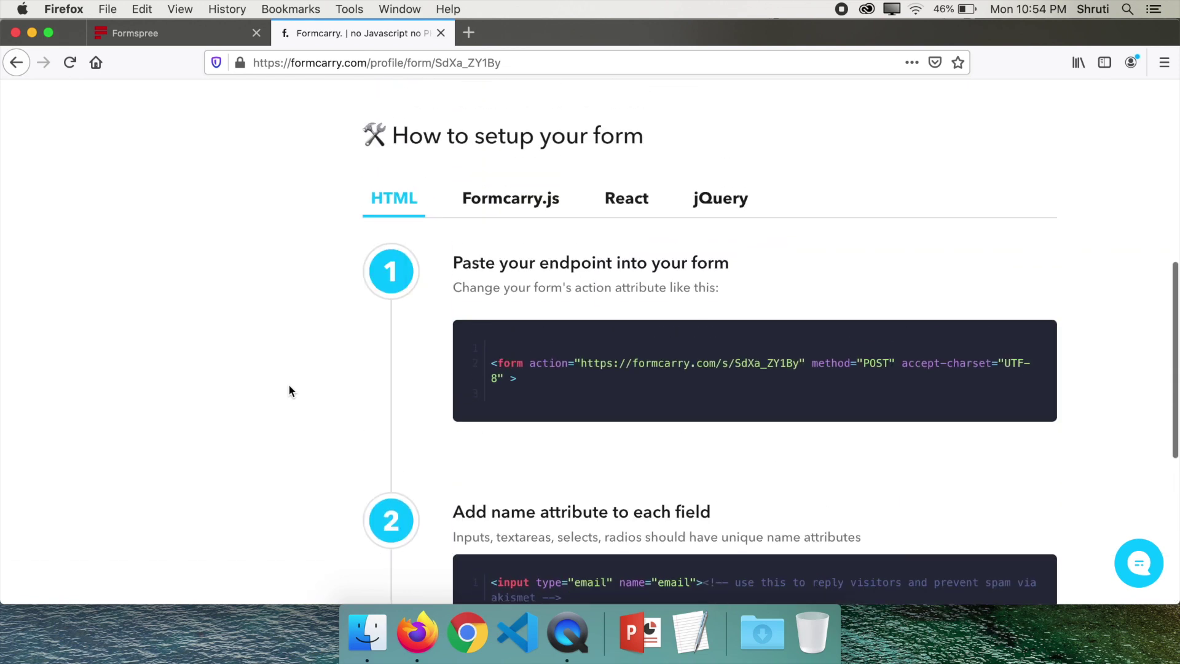
pyautogui.scroll(7, 289, 387)
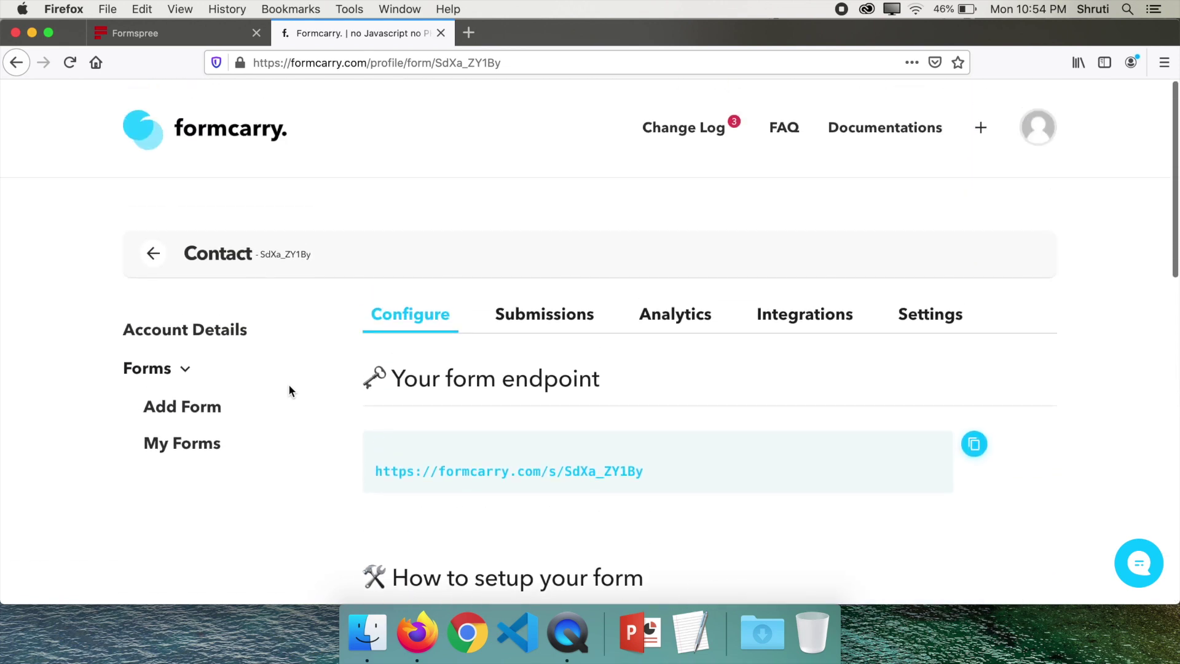
# Check the empty Submissions tab and bring up the Baby, Basic and Growth pricing plans
pyautogui.click(524, 322)
pyautogui.scroll(-2, 326, 374)
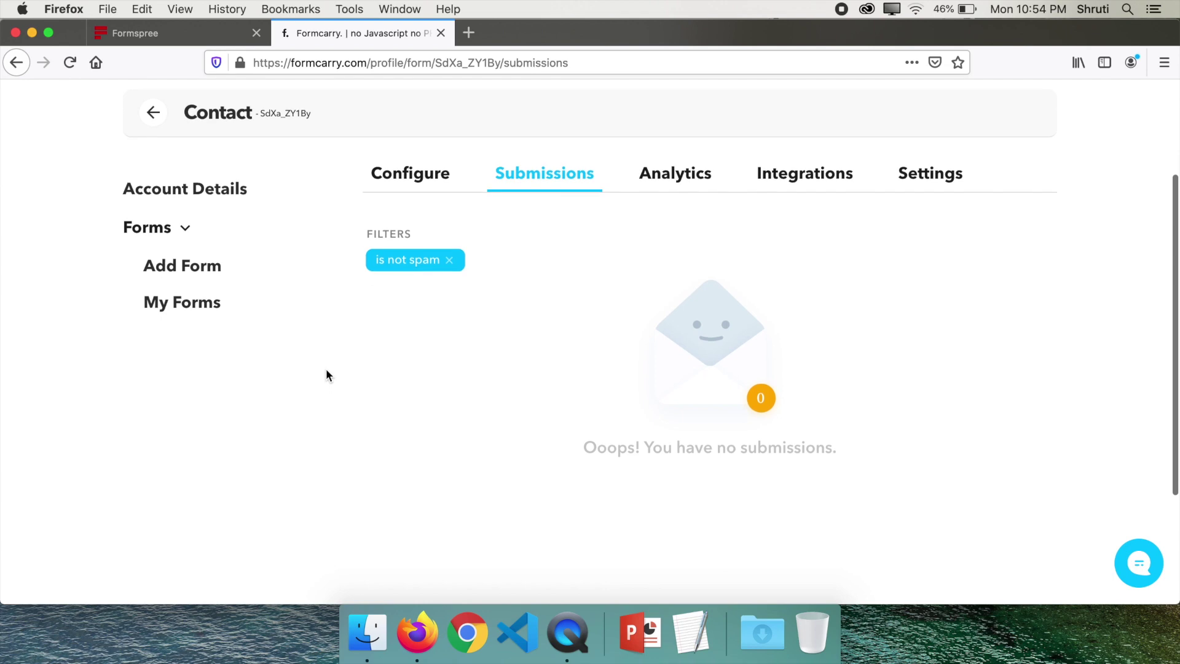
pyautogui.scroll(2, 326, 375)
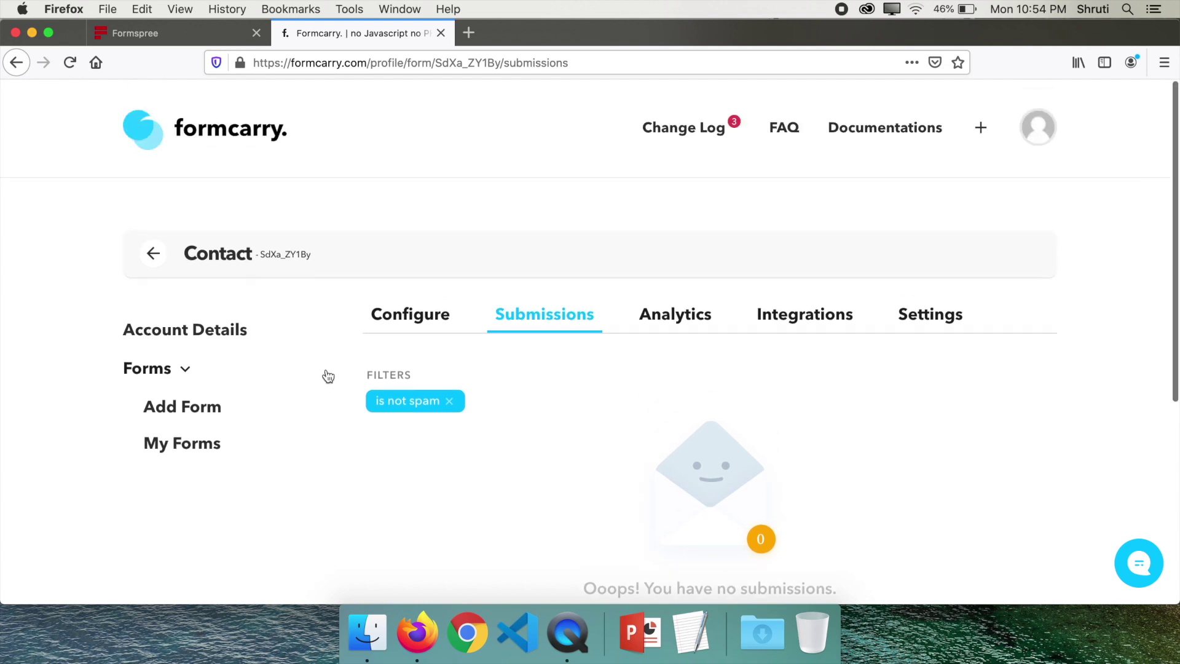
pyautogui.press('super+Left')
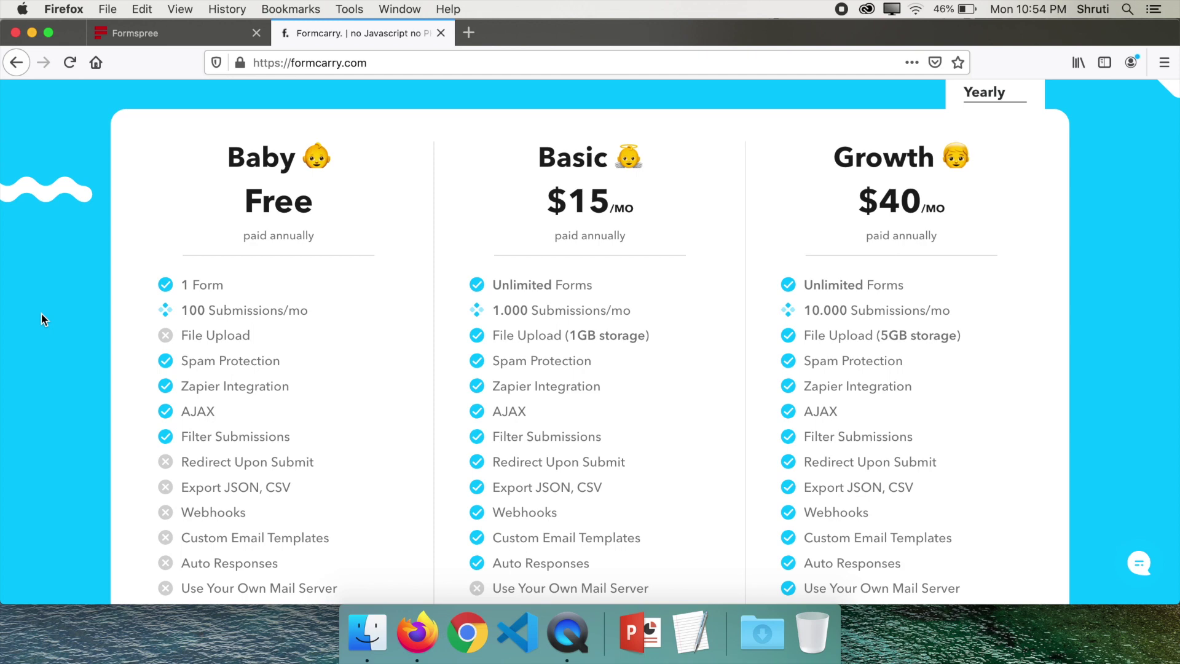
pyautogui.moveTo(318, 309); pyautogui.dragTo(167, 314)
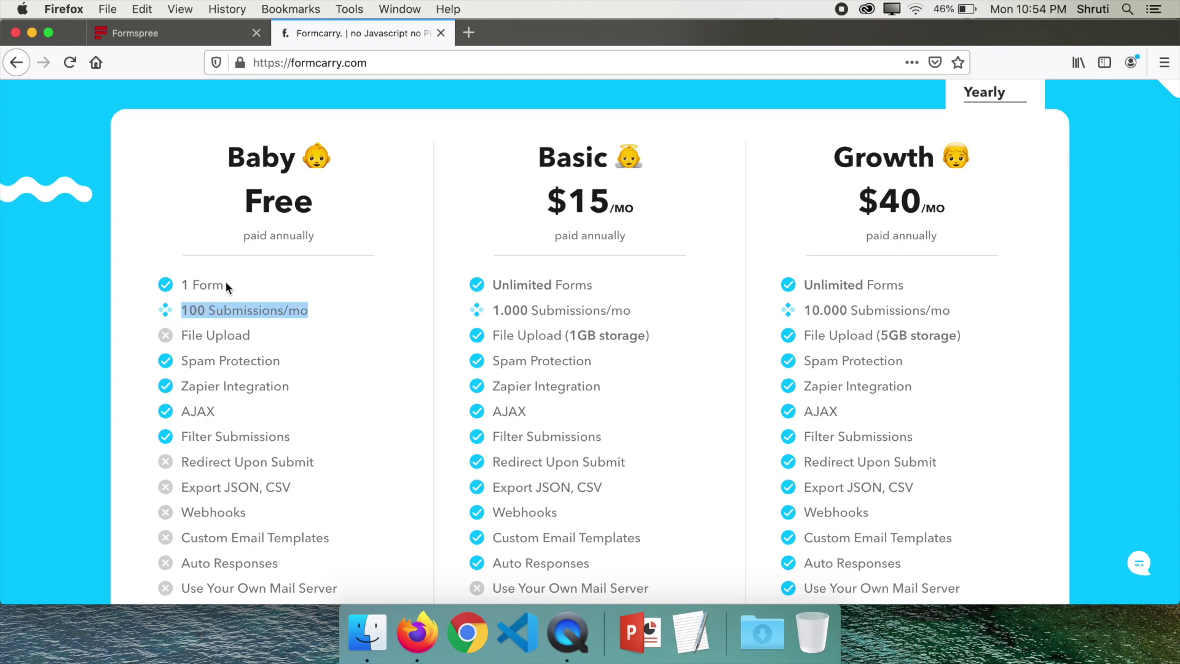
pyautogui.moveTo(226, 284); pyautogui.dragTo(175, 285)
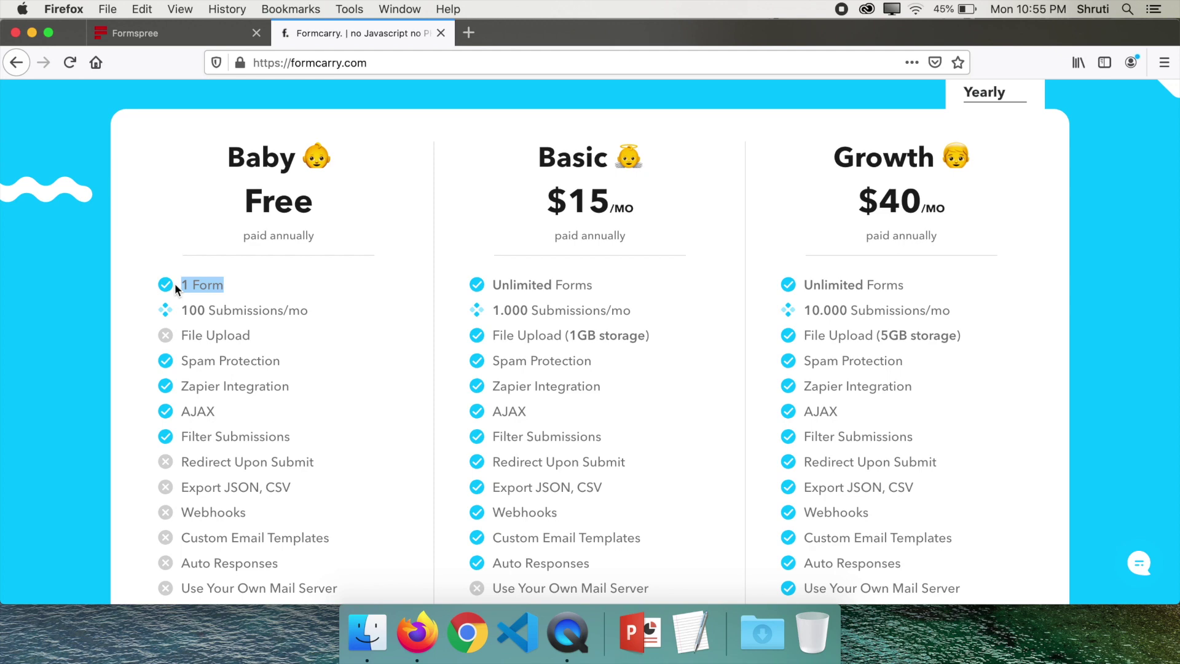
pyautogui.click(99, 416)
pyautogui.moveTo(546, 195); pyautogui.dragTo(658, 203)
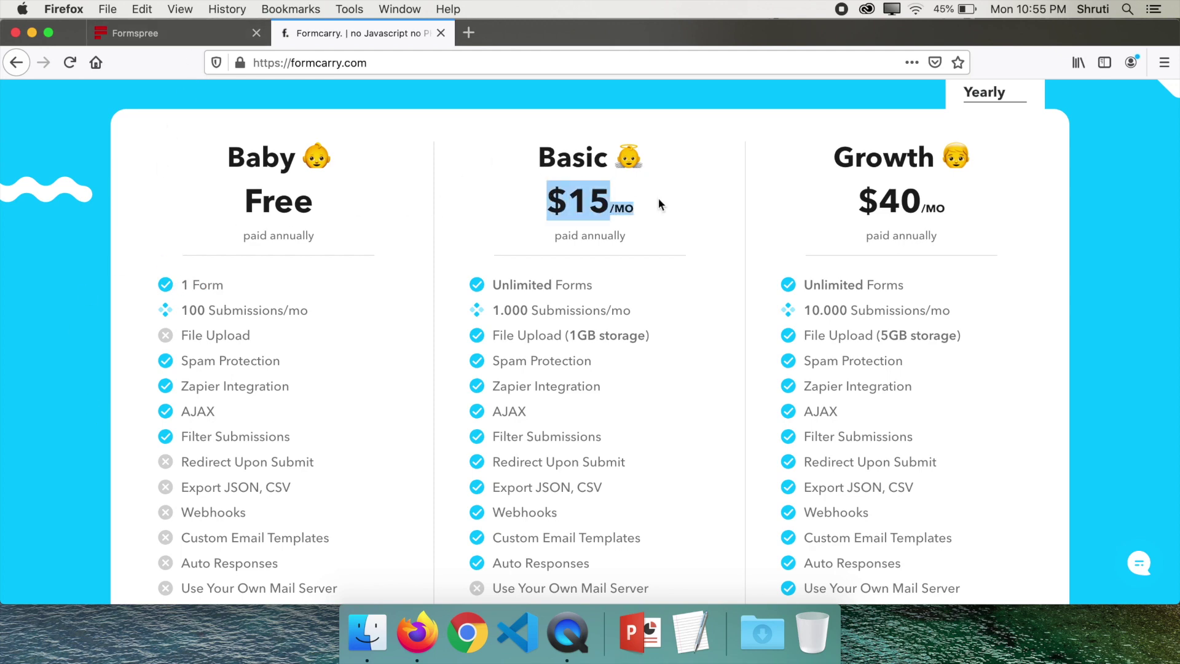
pyautogui.click(666, 205)
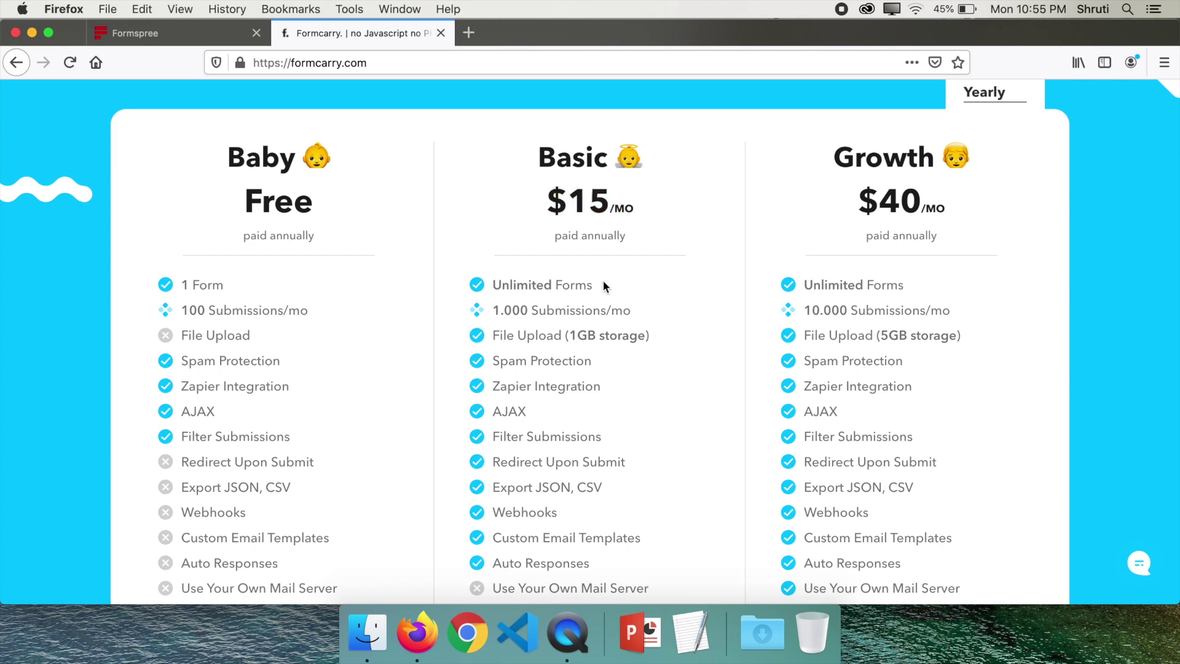
pyautogui.moveTo(602, 284); pyautogui.dragTo(496, 287)
pyautogui.moveTo(662, 312); pyautogui.dragTo(495, 313)
pyautogui.click(471, 200)
pyautogui.moveTo(554, 203); pyautogui.dragTo(612, 203)
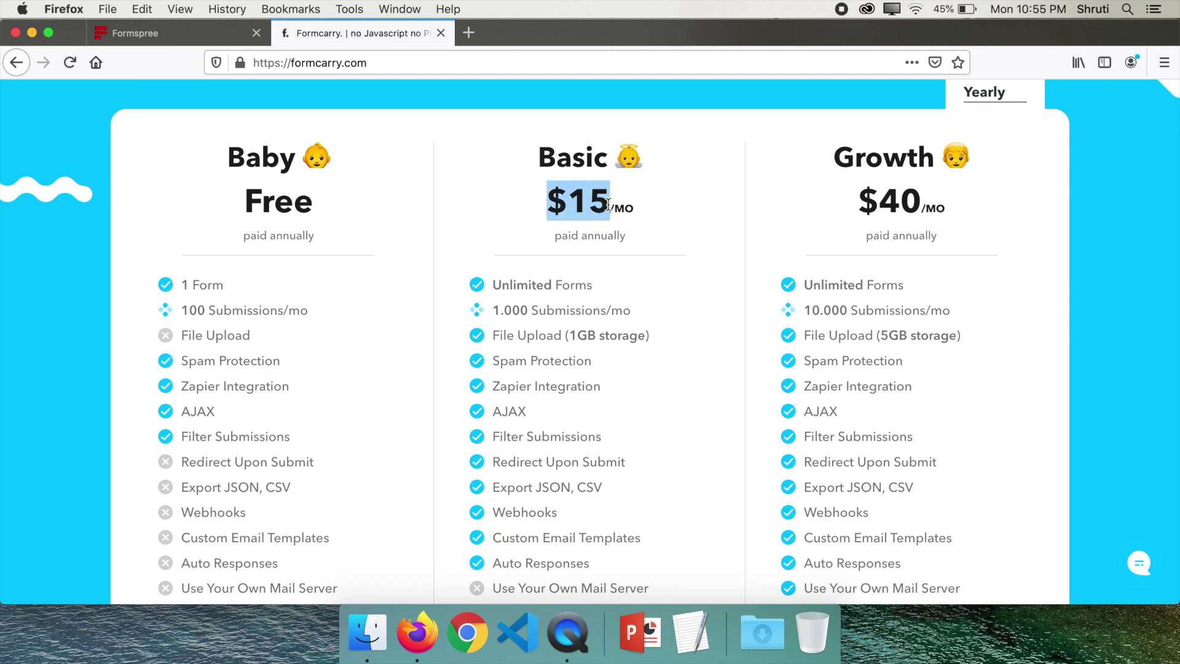
pyautogui.click(512, 201)
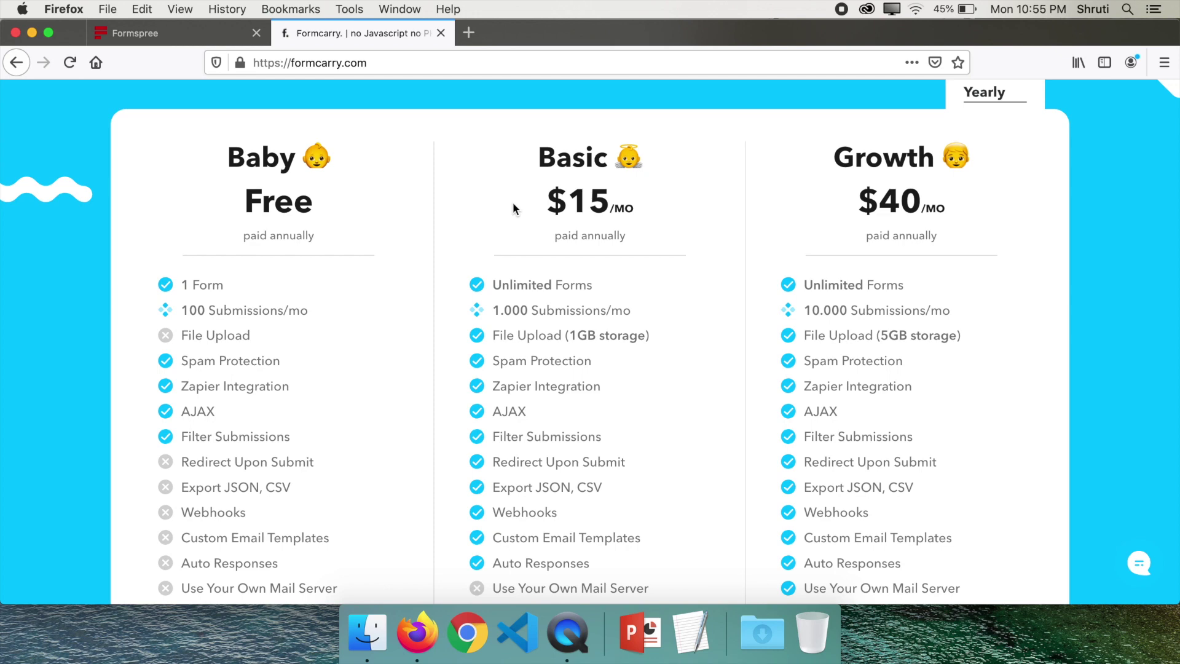
pyautogui.click(471, 34)
# Search for emailjs and open the EmailJS website from the results
pyautogui.write('email')
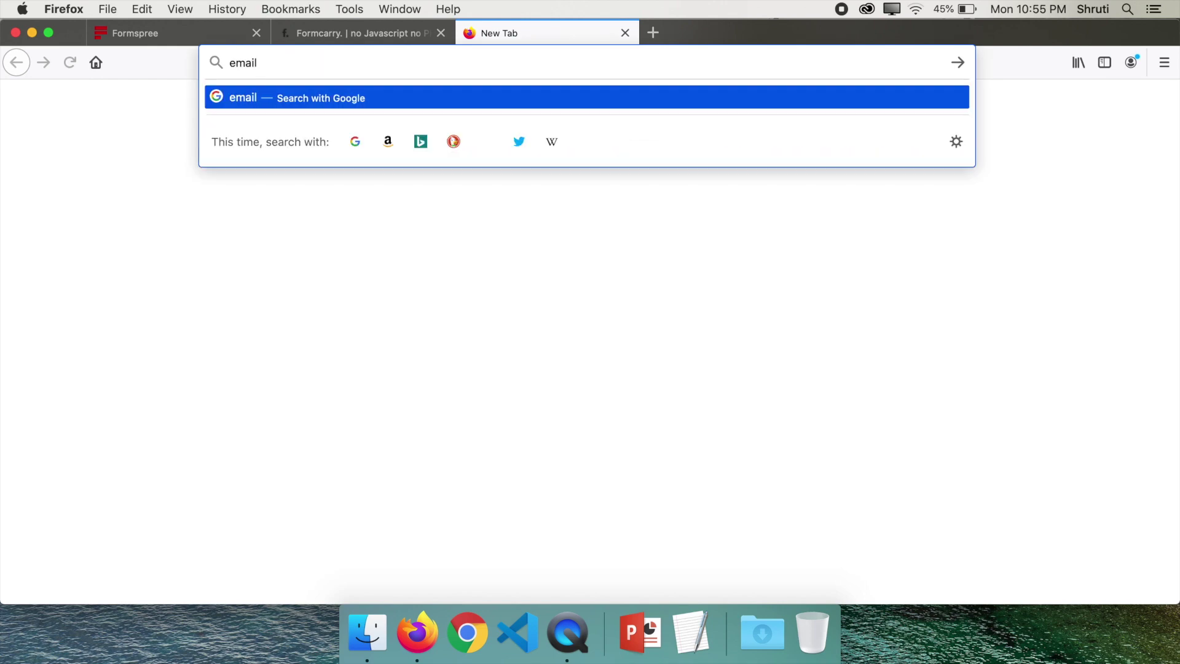
pyautogui.write('js')
pyautogui.press('Return')
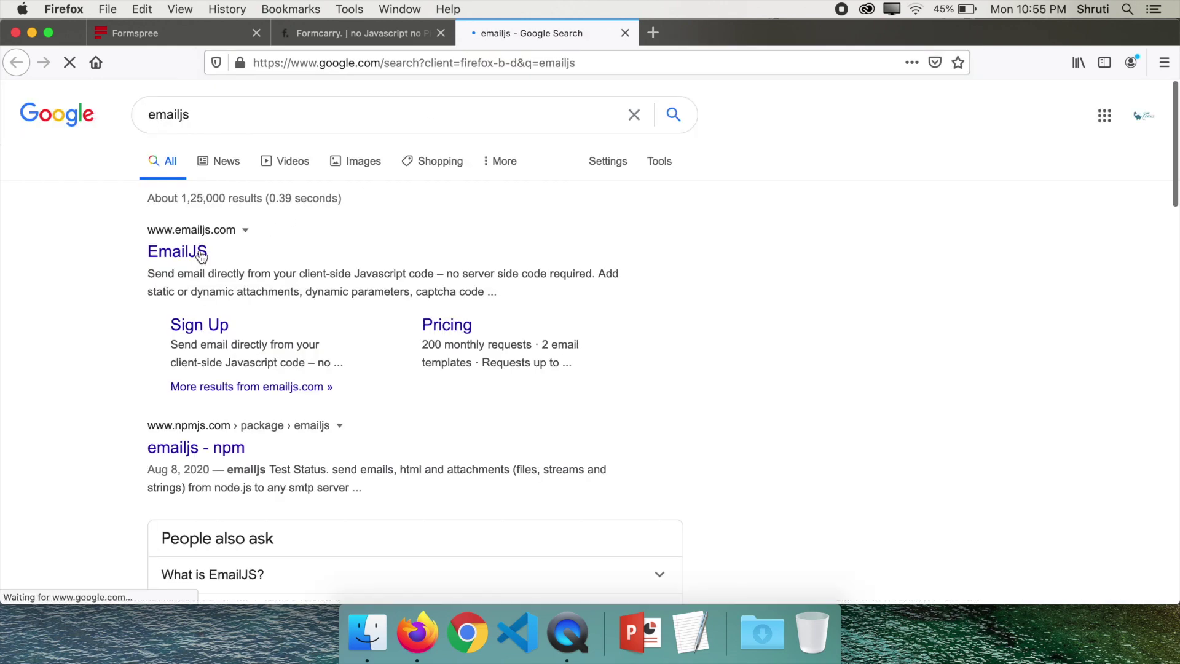
pyautogui.click(171, 257)
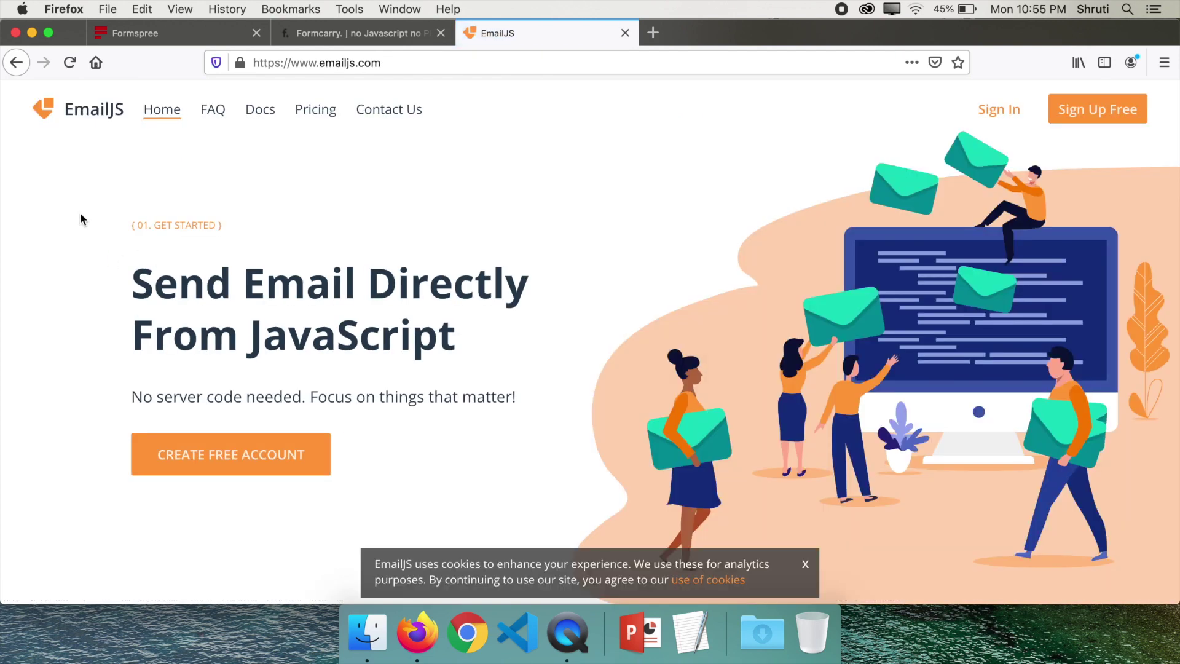
# View EmailJS Pricing and highlight the Free plan's 200 monthly requests
pyautogui.click(319, 115)
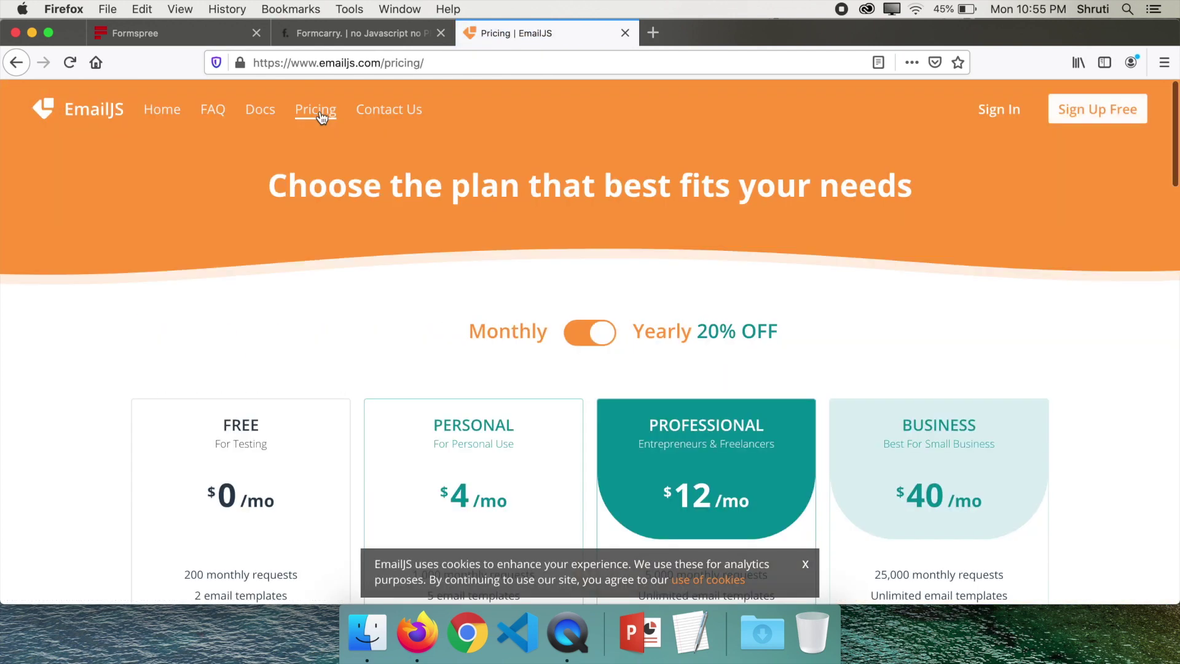
pyautogui.scroll(-5, 72, 355)
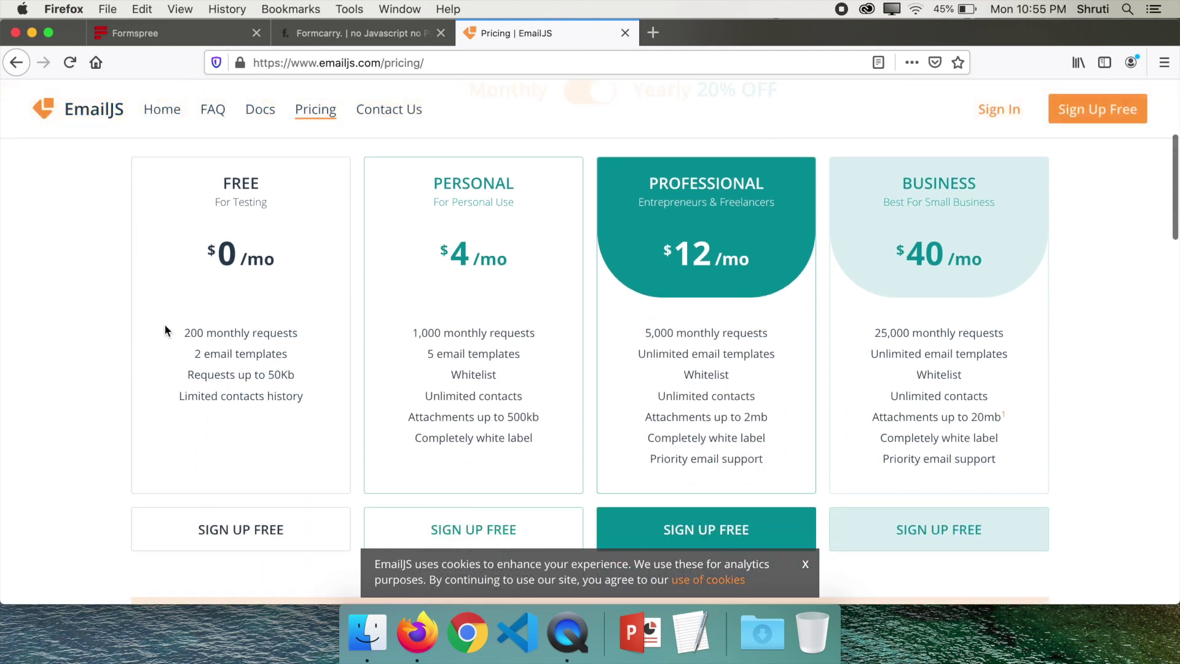
pyautogui.doubleClick(187, 332)
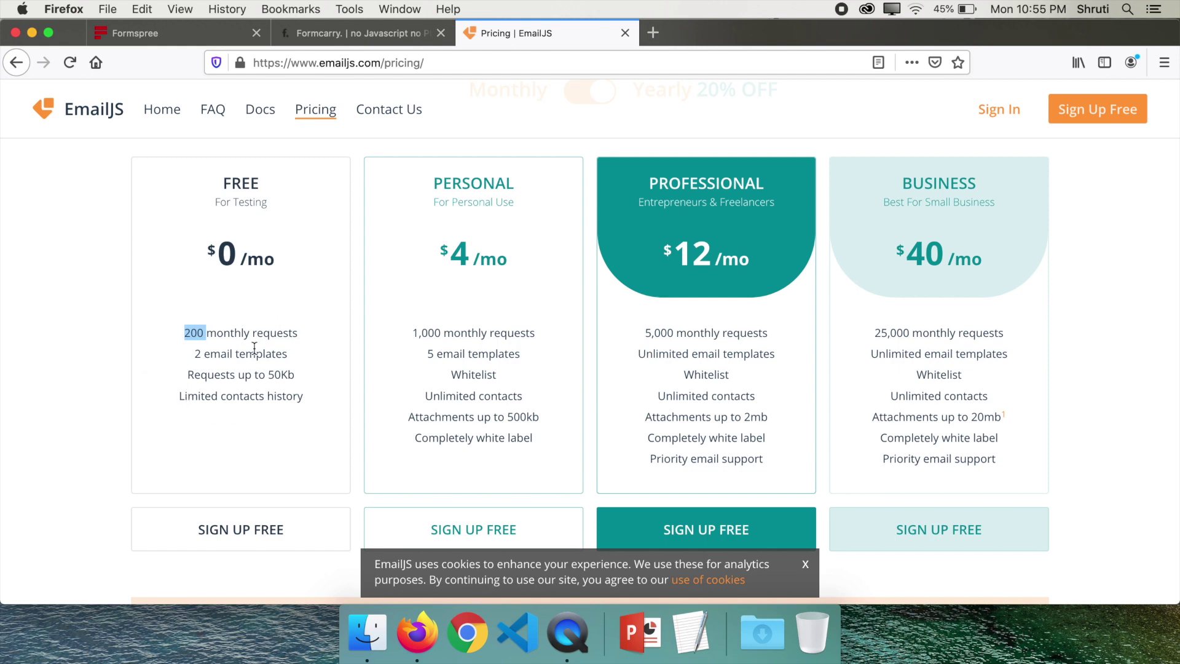
pyautogui.click(246, 312)
pyautogui.scroll(5, 110, 363)
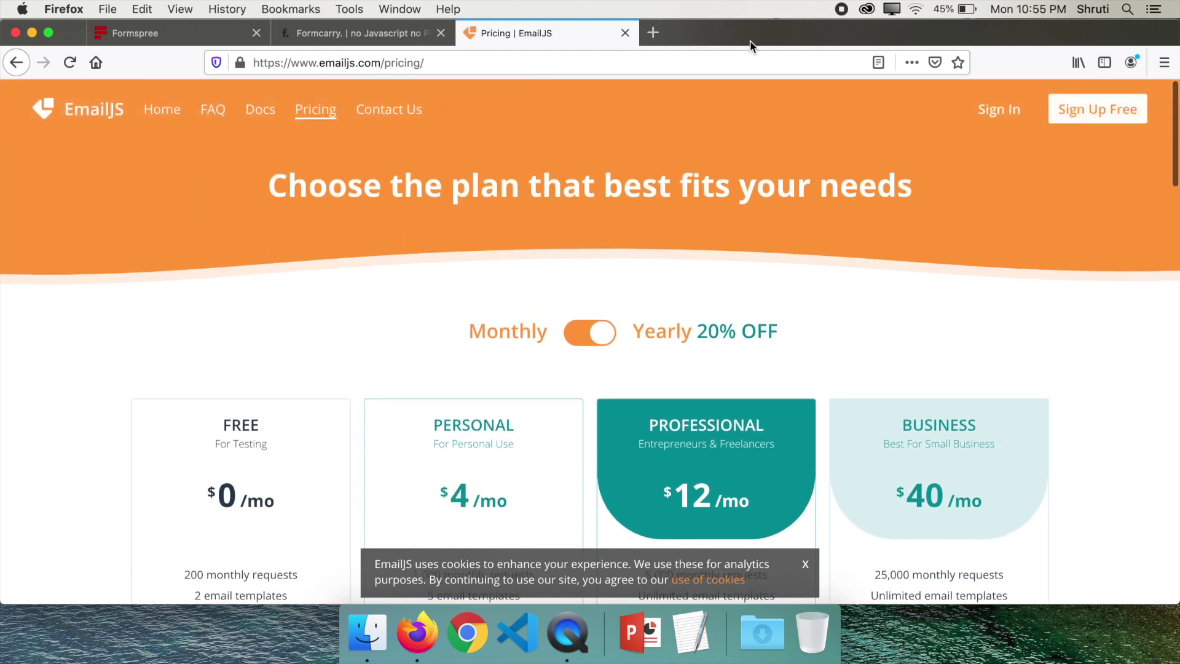
# Start a Gmail email service from the dashboard, entering a service name and generating its Service ID
pyautogui.click(997, 111)
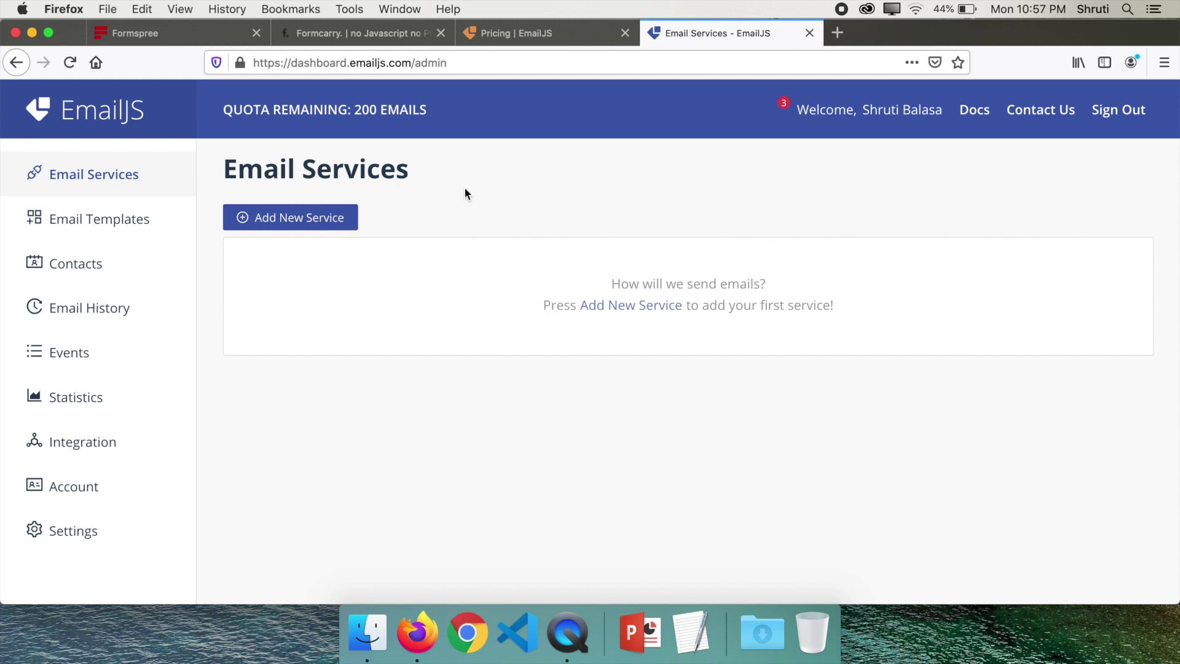
pyautogui.click(309, 219)
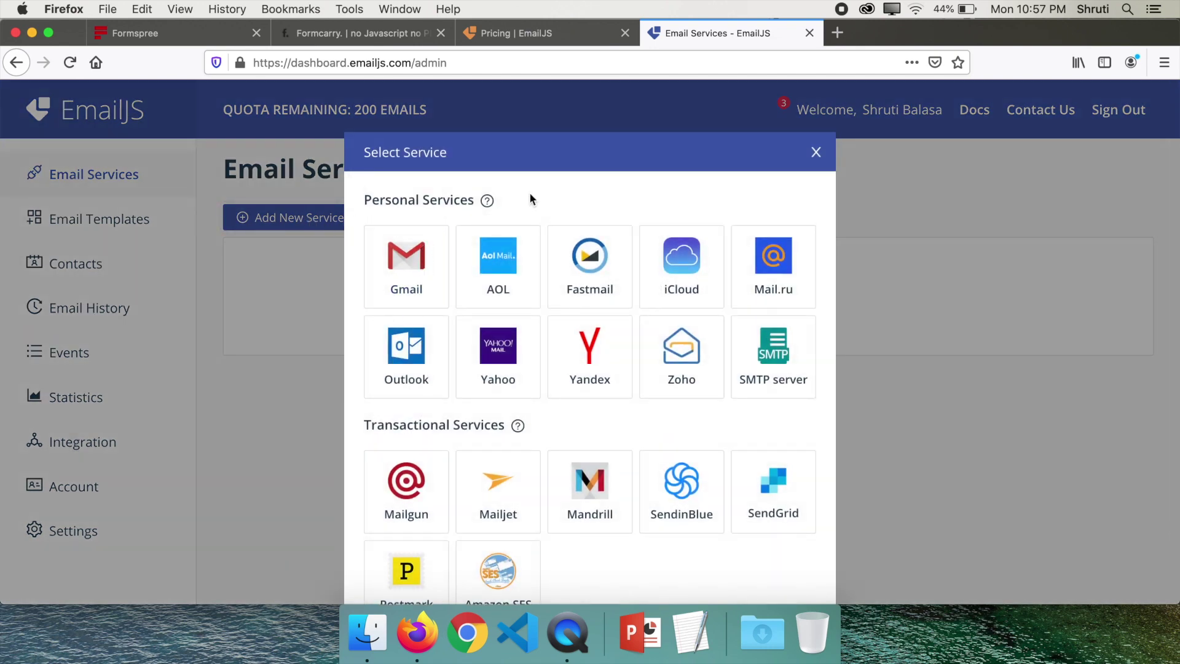
pyautogui.click(397, 272)
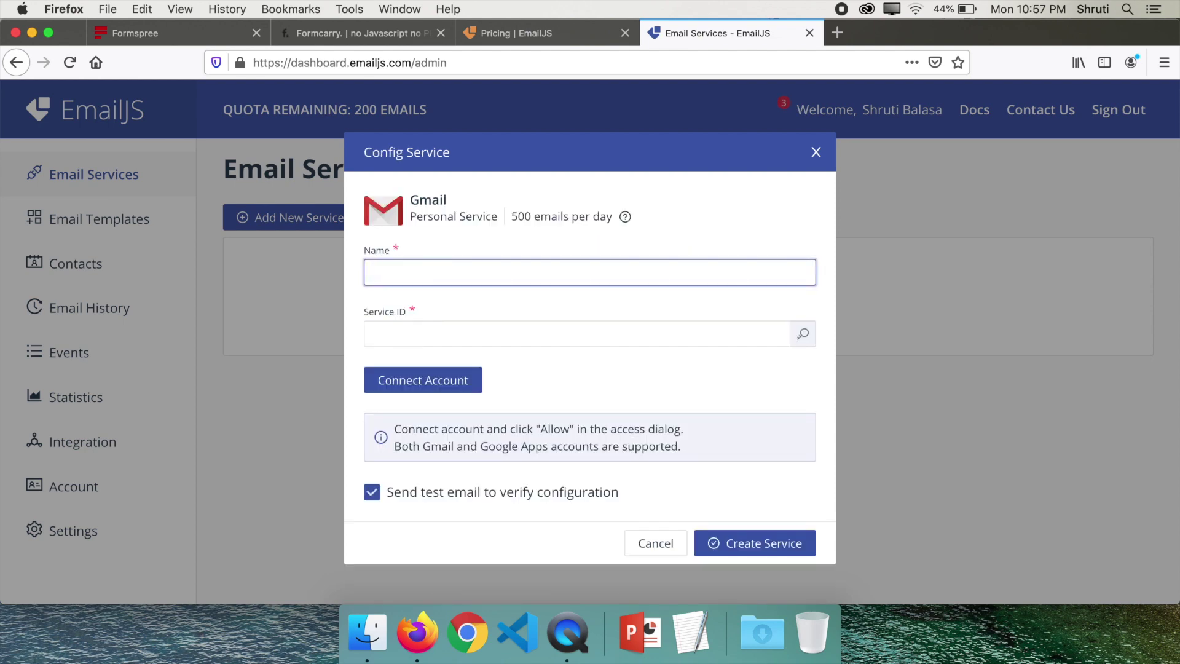
pyautogui.write('Shruti Balasa')
pyautogui.click(419, 333)
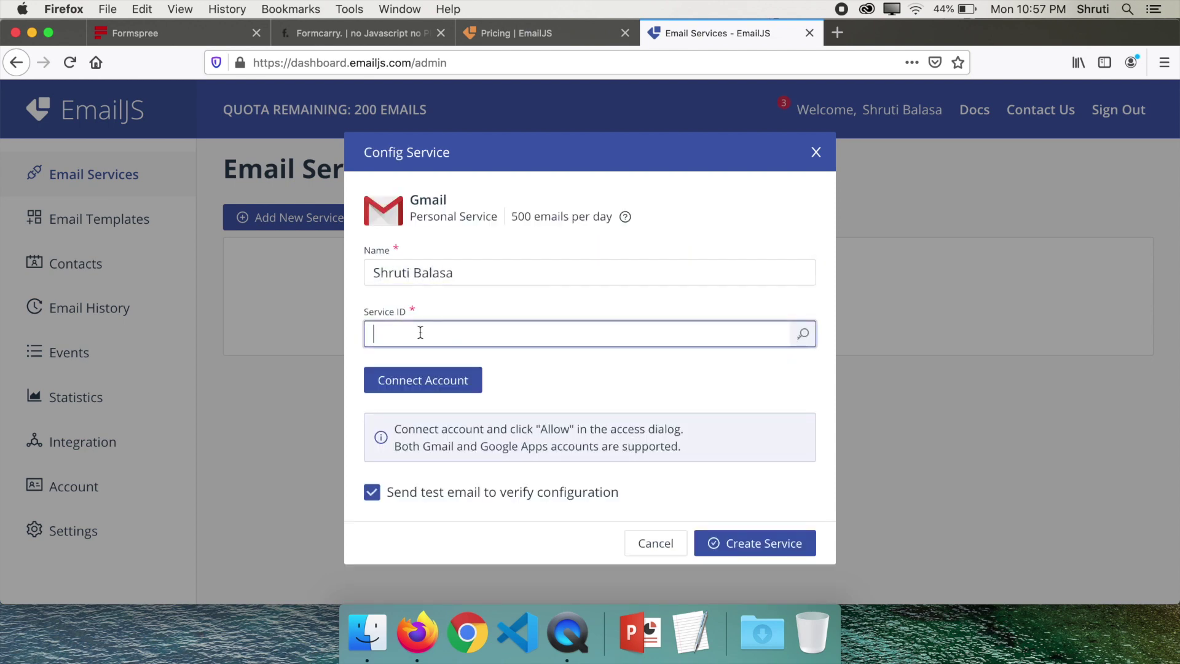
pyautogui.click(804, 335)
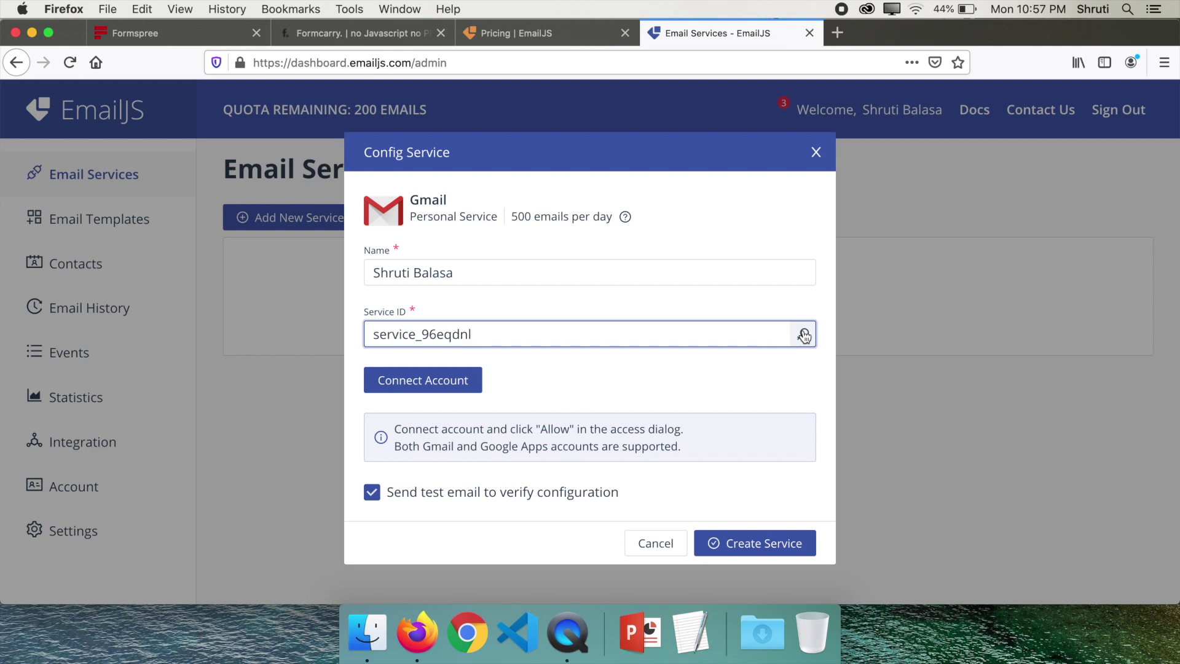
# Connect the Gmail account with send-email permission and create the service
pyautogui.click(442, 381)
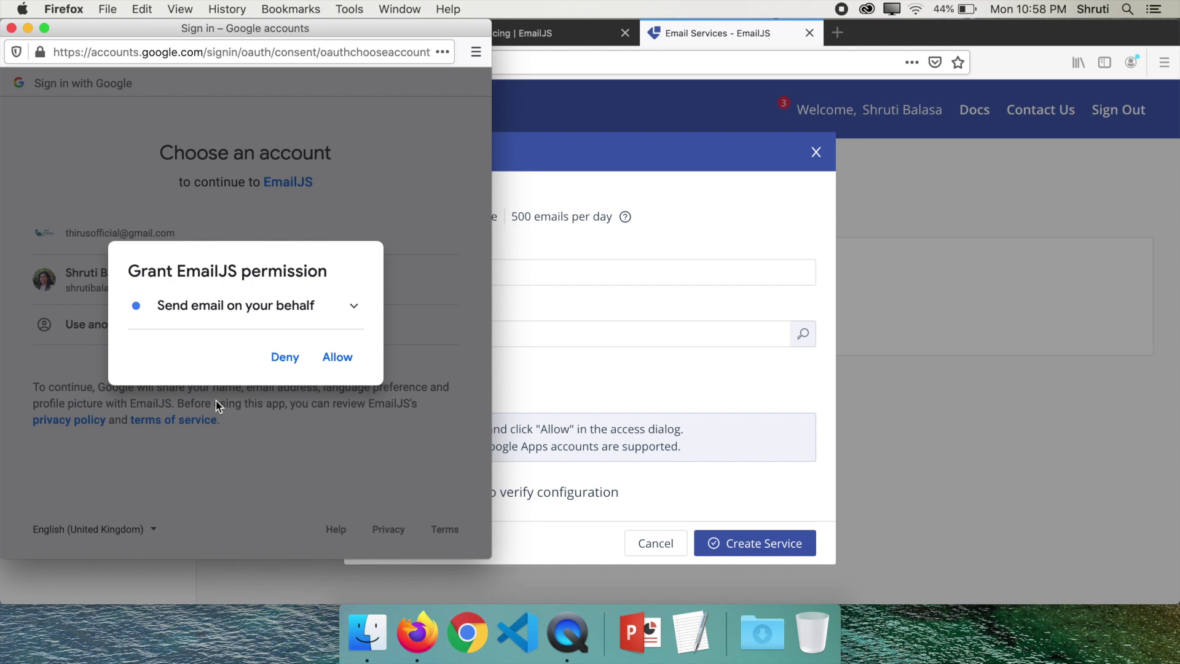
pyautogui.click(260, 302)
pyautogui.click(333, 391)
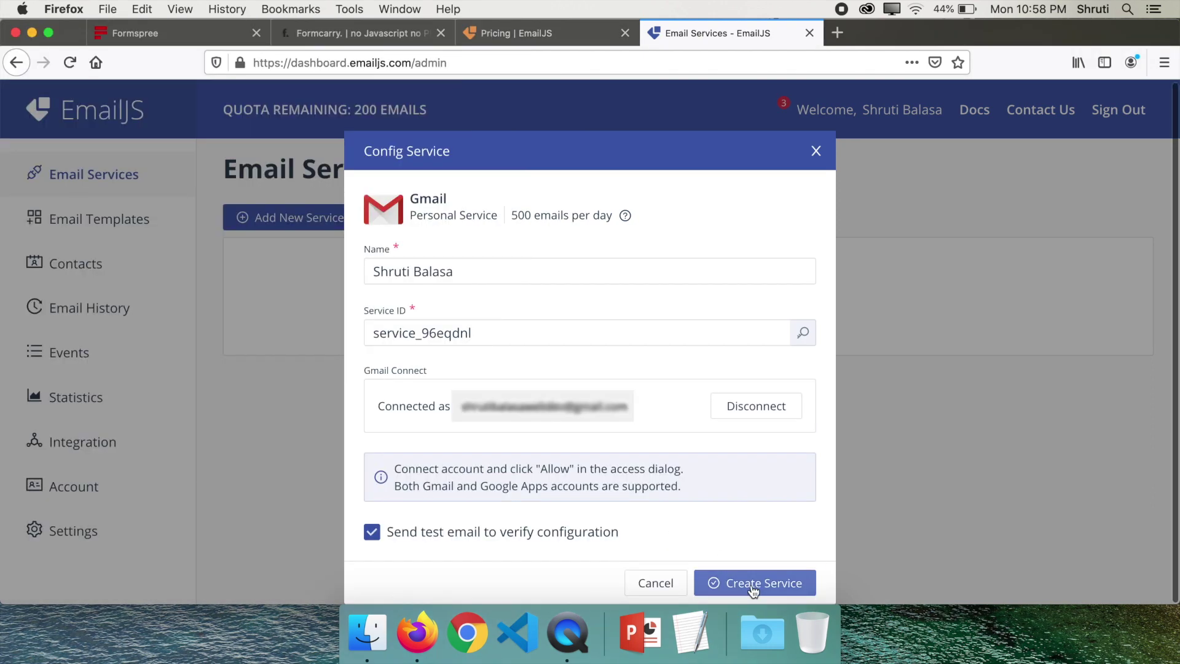
pyautogui.click(753, 589)
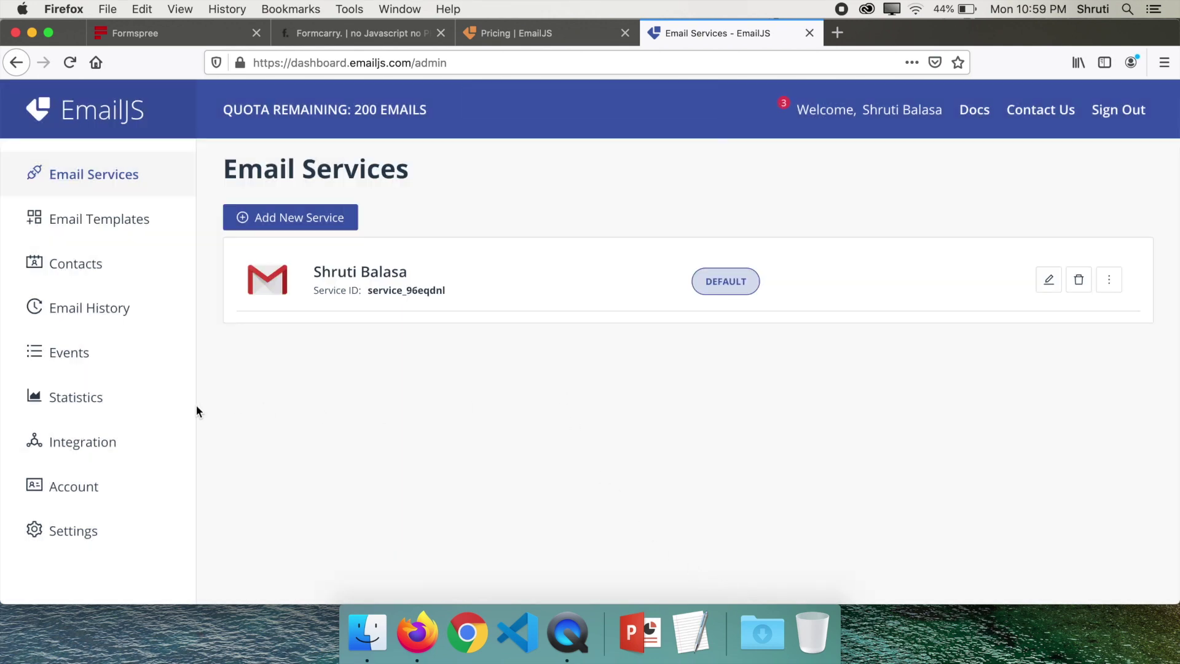
# Show EmailJS's Browser integration snippet for before </head>, with the API keys, and select its code
pyautogui.click(94, 446)
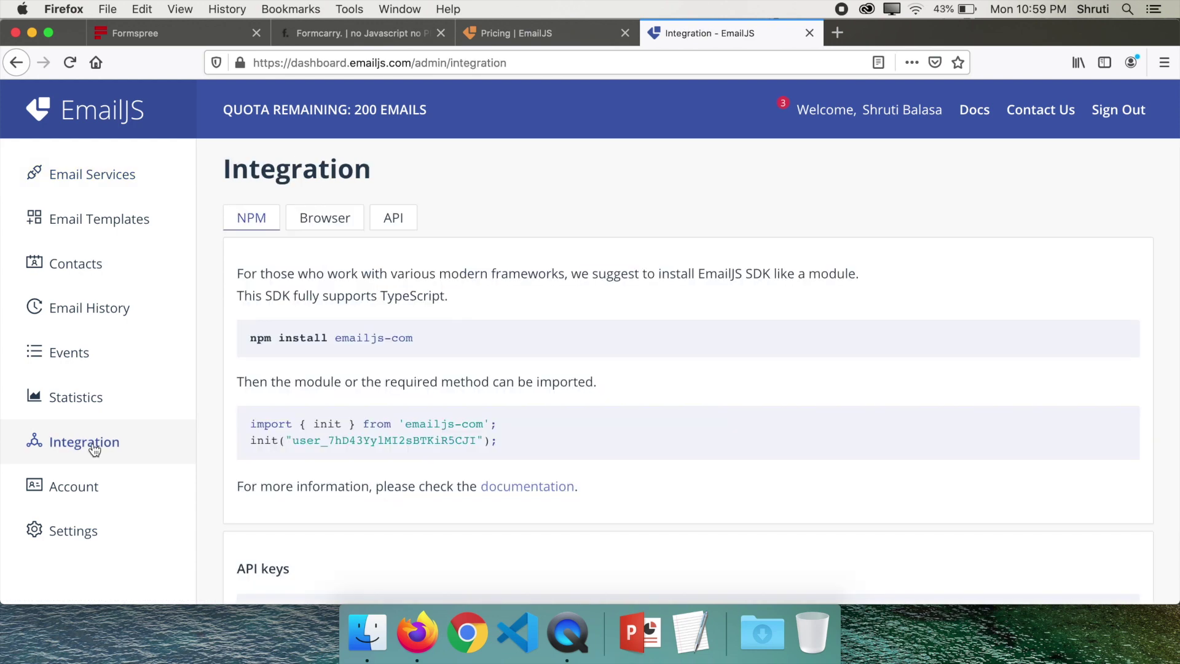
pyautogui.click(326, 218)
pyautogui.scroll(-2, 228, 315)
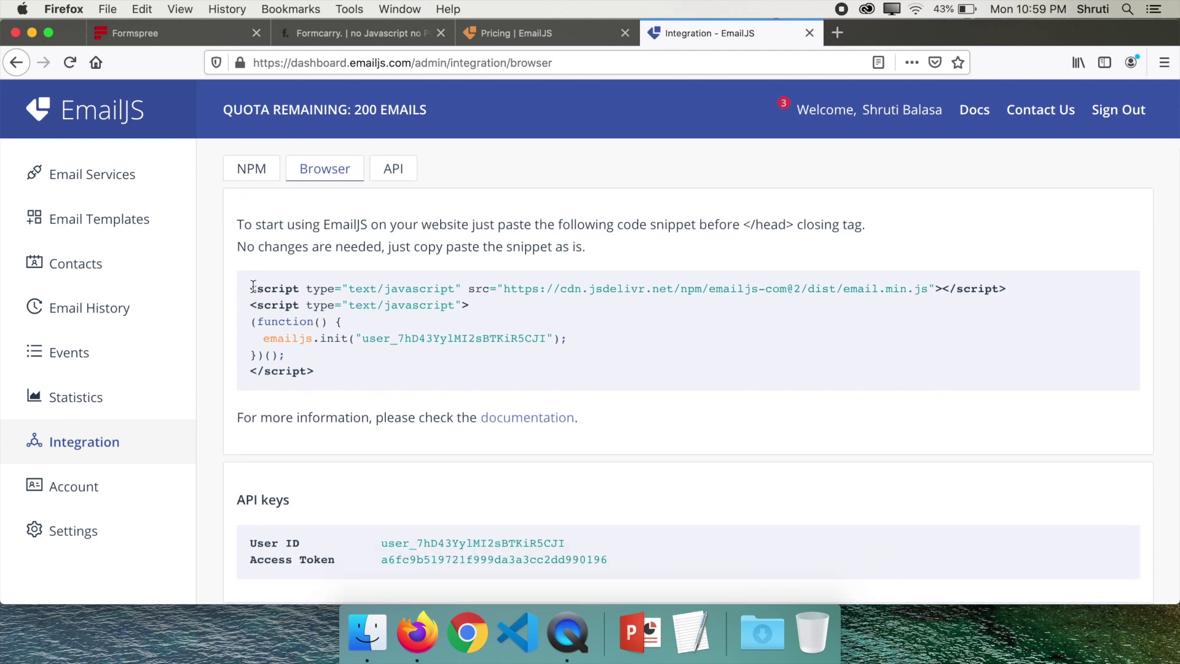
pyautogui.moveTo(249, 287); pyautogui.dragTo(317, 370)
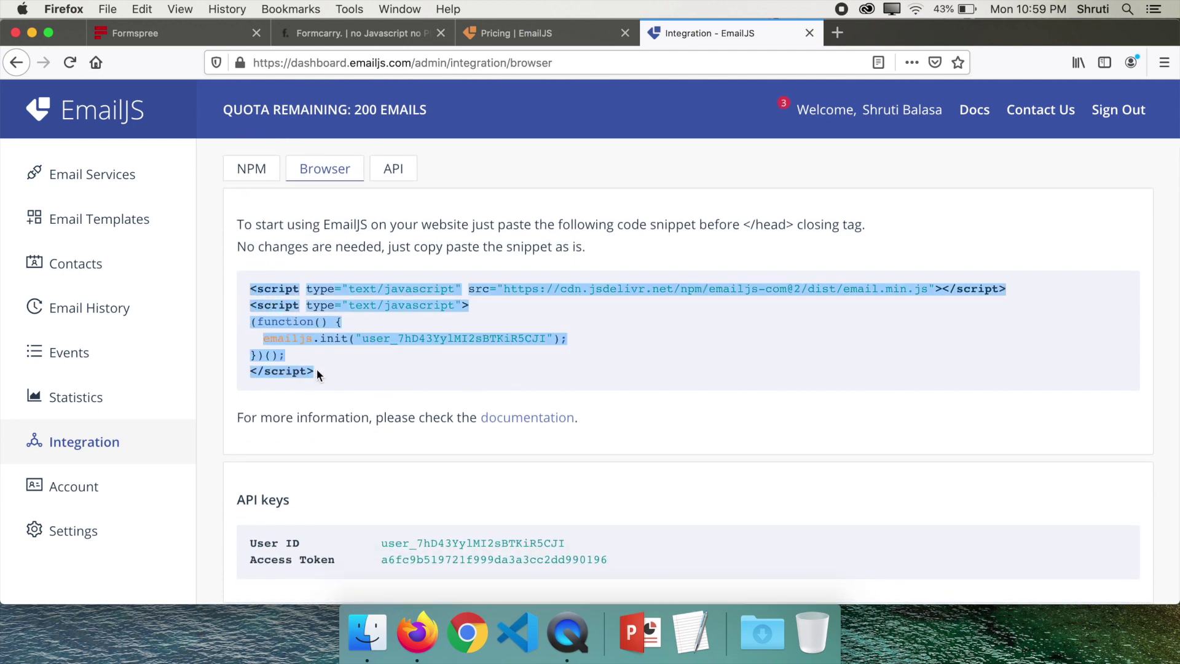
pyautogui.click(366, 372)
pyautogui.scroll(-1, 492, 228)
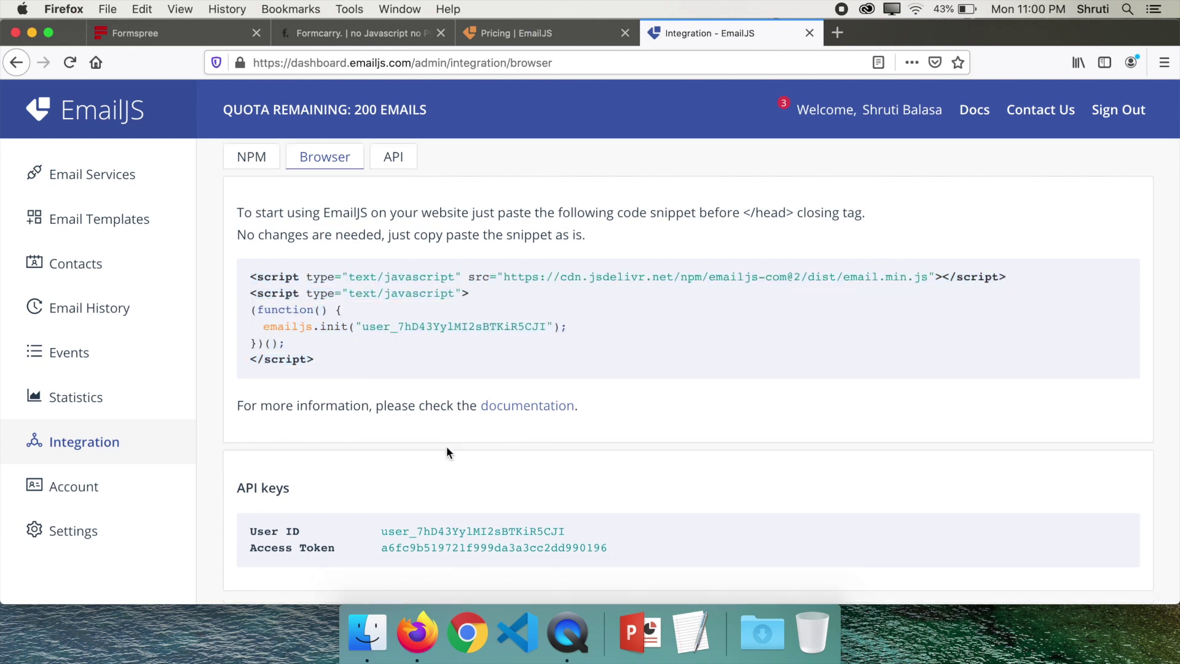
# Open the EmailJS docs' 'Creating a contact form' tutorial and select its form submit script
pyautogui.click(513, 407)
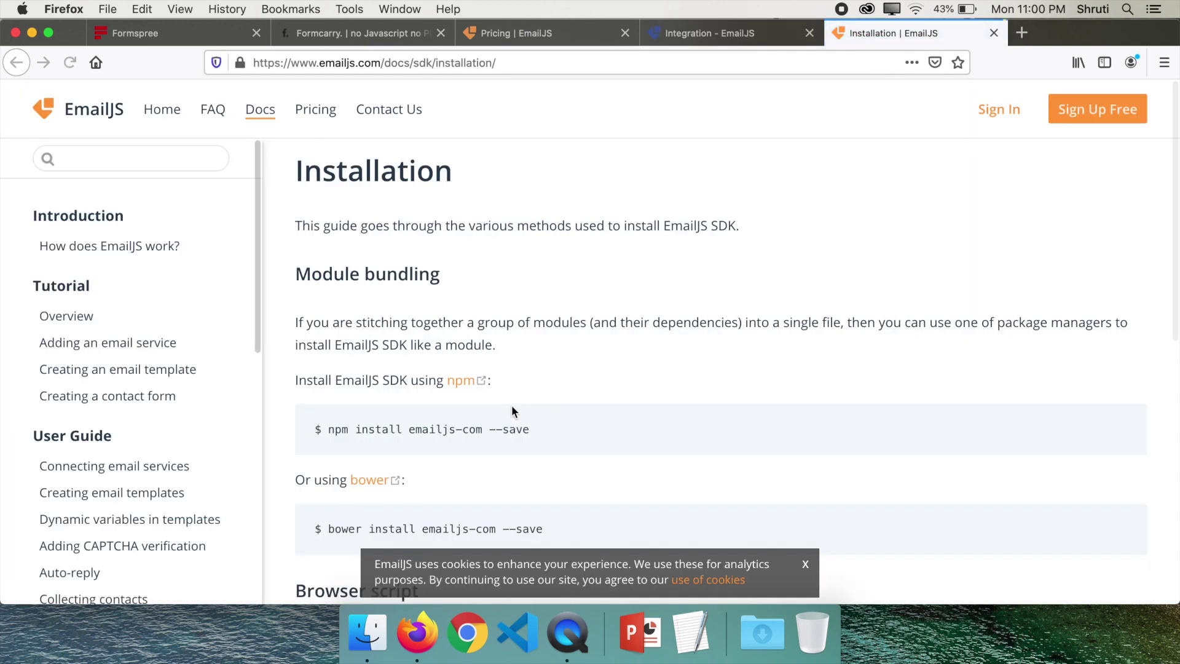
pyautogui.click(120, 405)
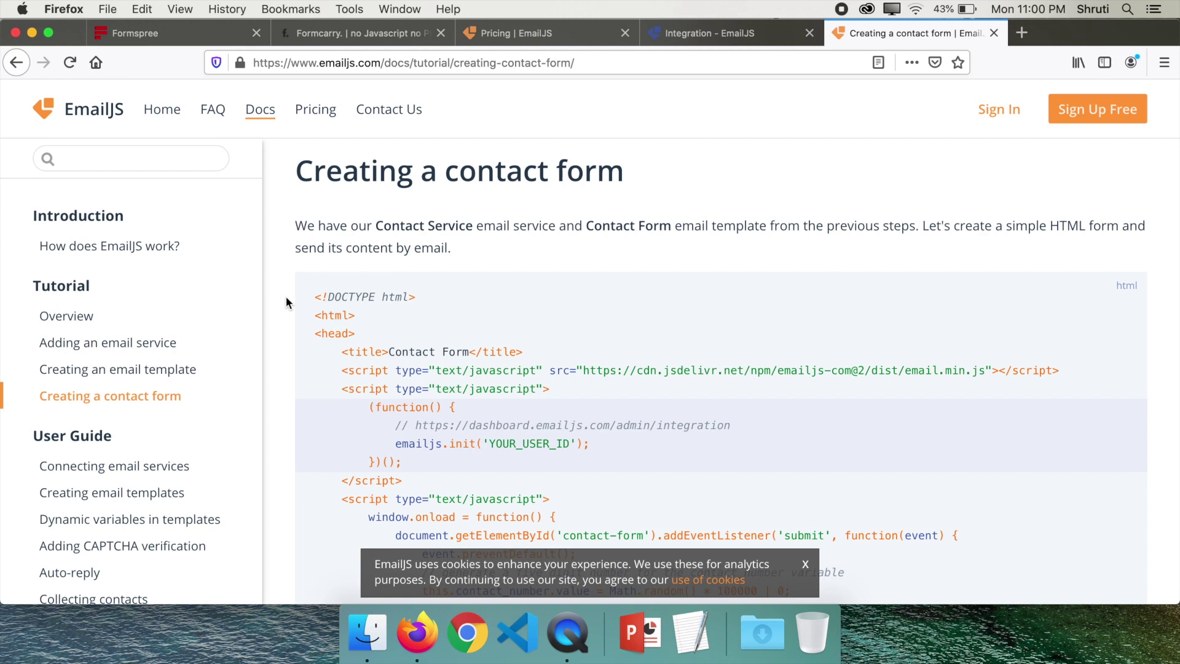
pyautogui.scroll(-5, 286, 297)
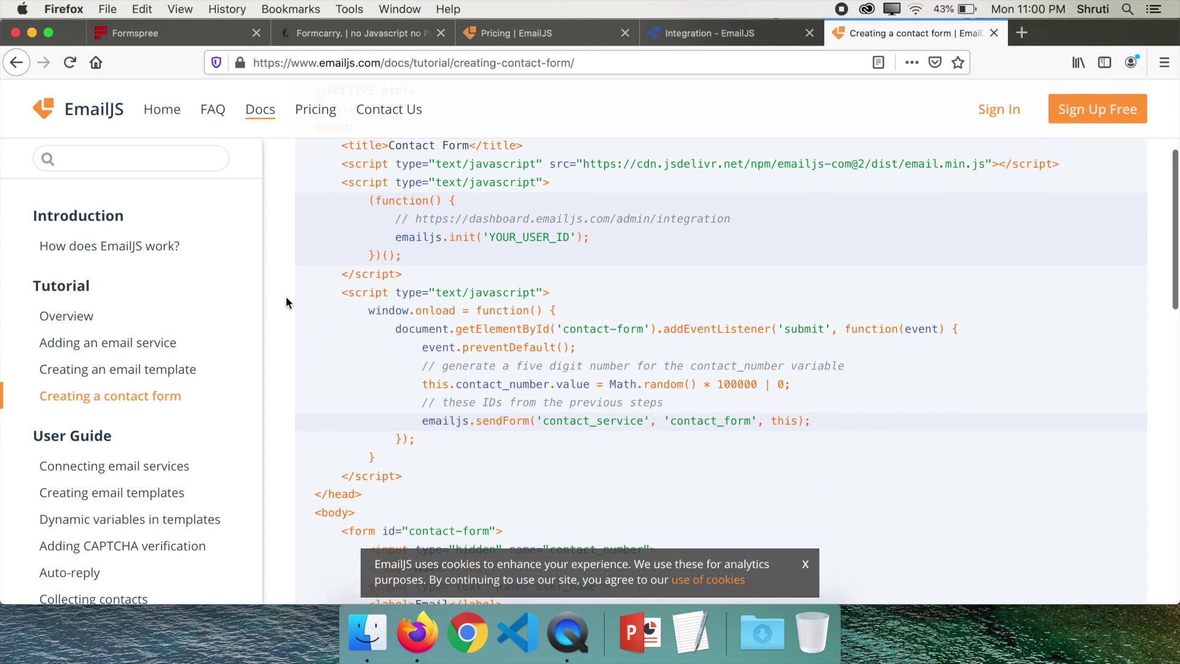
pyautogui.moveTo(342, 292); pyautogui.dragTo(409, 474)
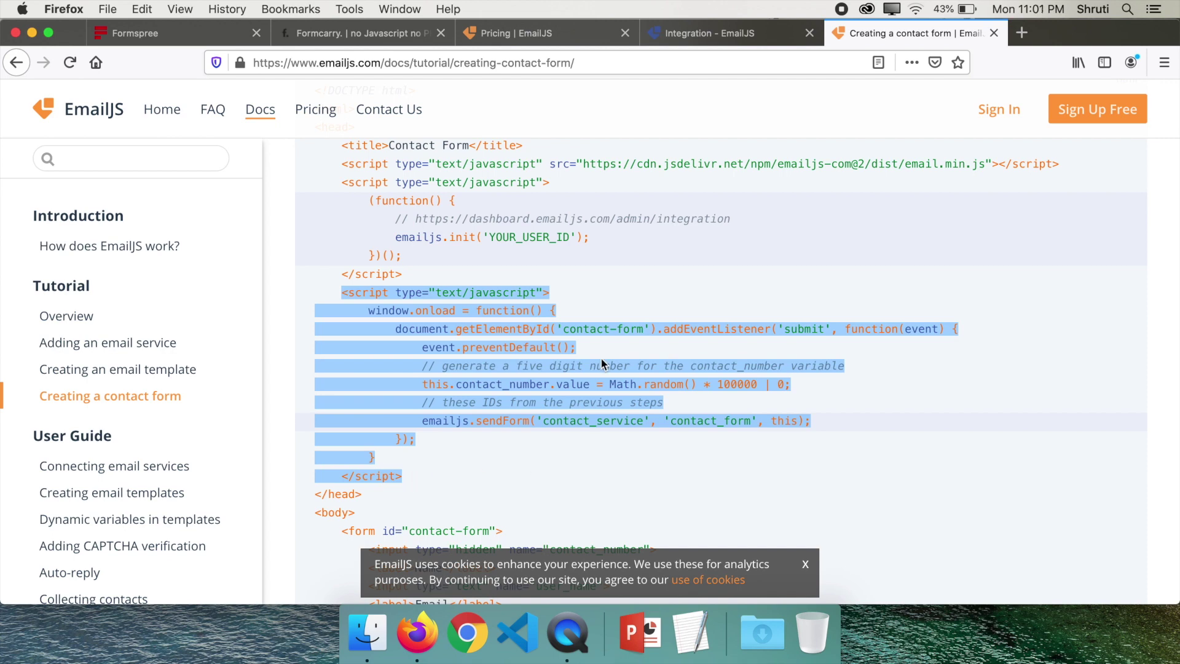
# Highlight the 'contact-form' getElementById id and the emailjs.sendForm line in the sample code
pyautogui.scroll(-3, 601, 364)
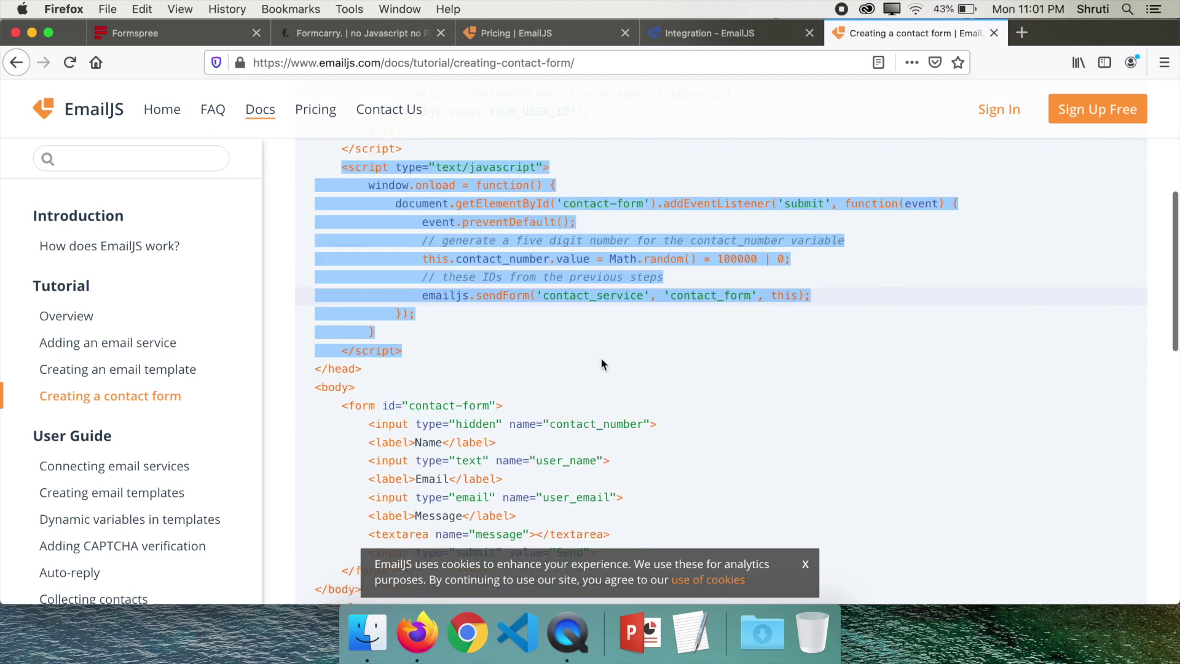
pyautogui.scroll(-2, 601, 364)
pyautogui.moveTo(409, 351); pyautogui.dragTo(492, 352)
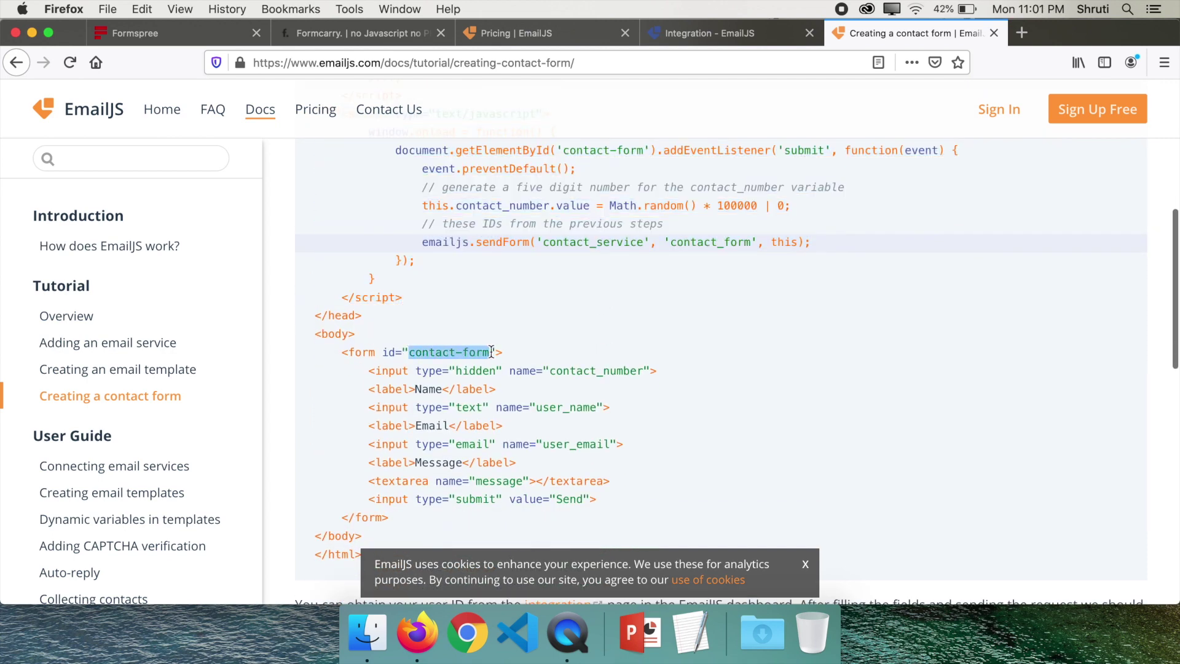
pyautogui.scroll(2, 642, 342)
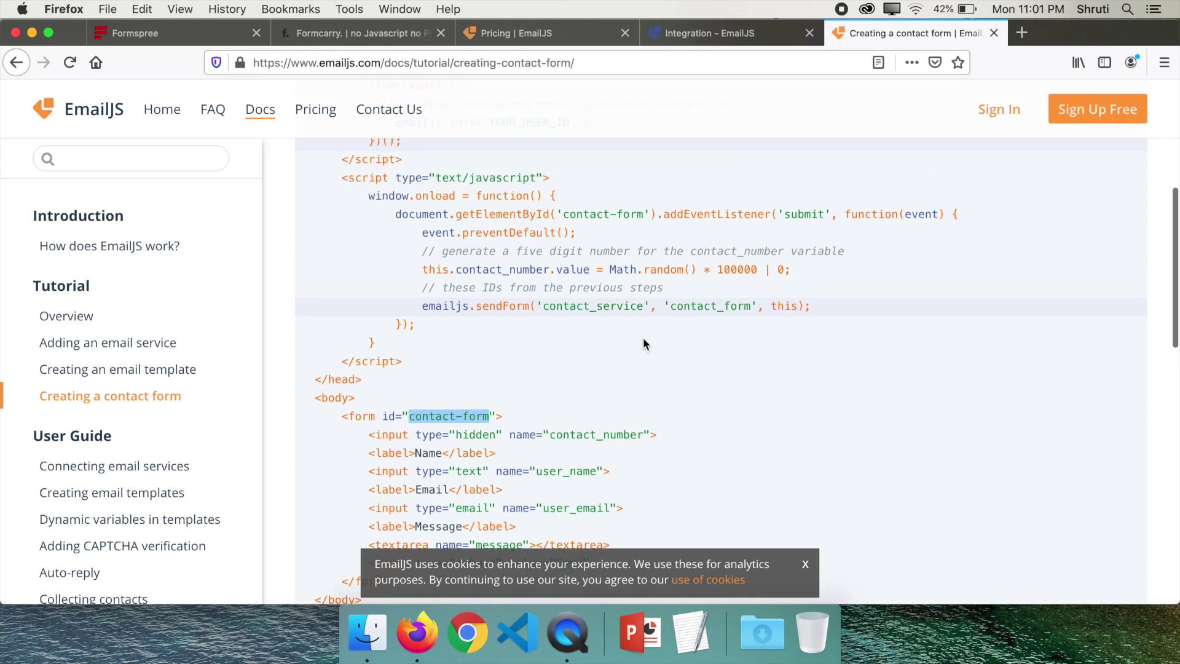
pyautogui.moveTo(563, 211); pyautogui.dragTo(644, 210)
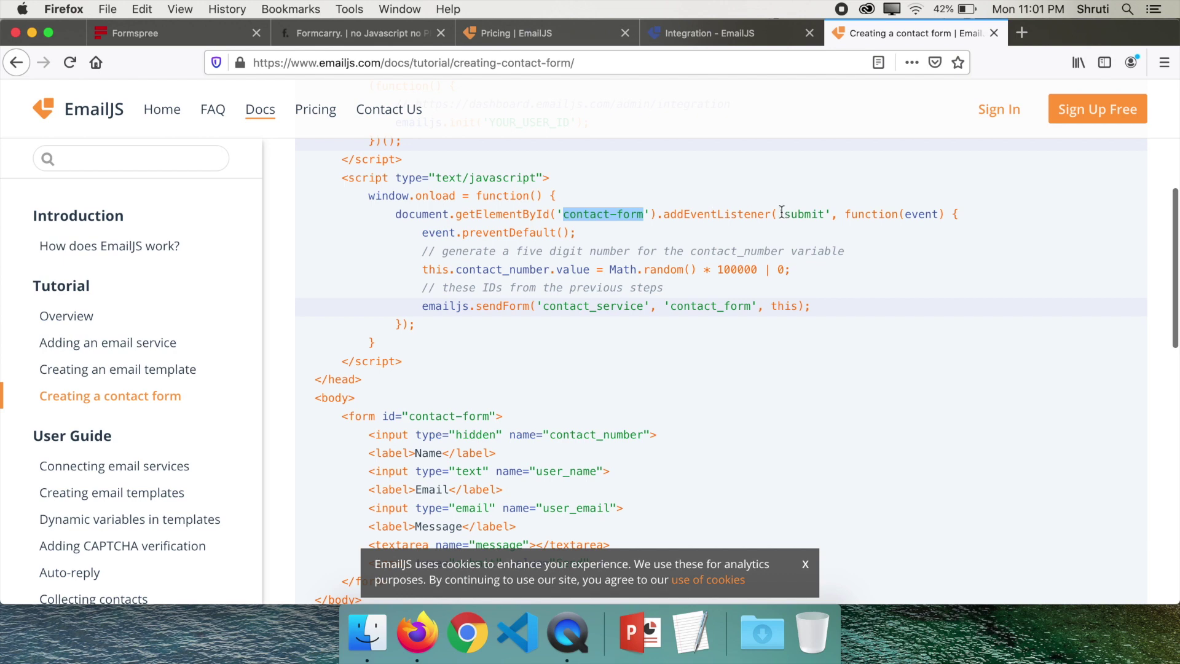
pyautogui.moveTo(423, 305); pyautogui.dragTo(827, 306)
pyautogui.click(863, 304)
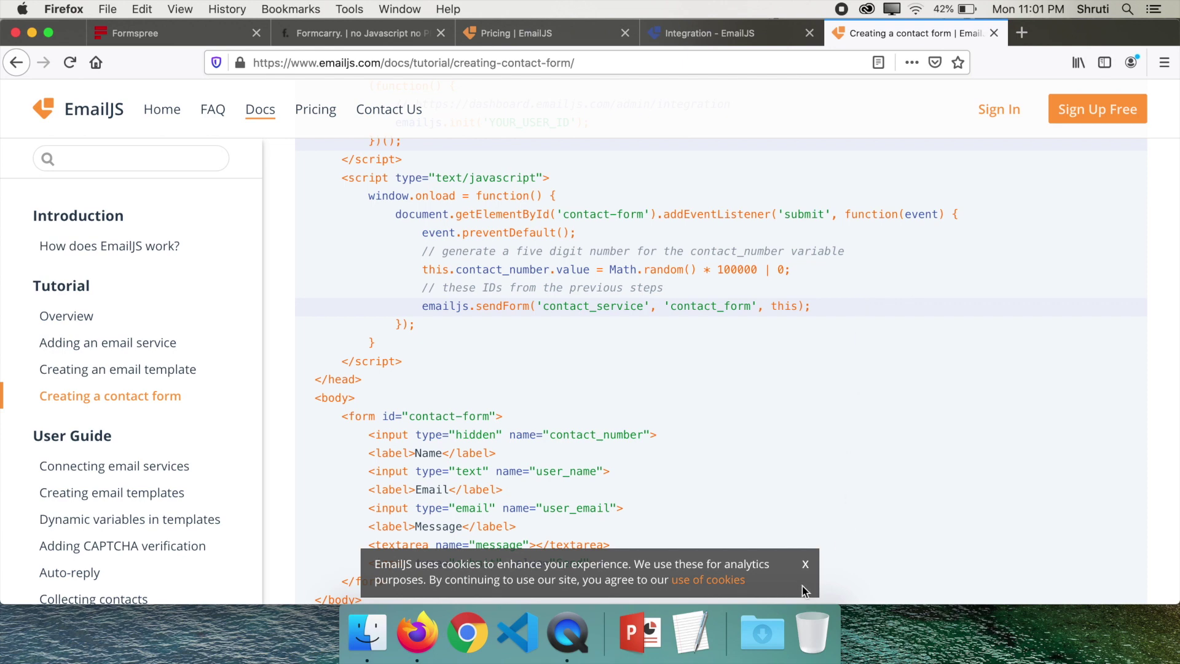
# Dismiss the cookie notice and read to the end of the tutorial
pyautogui.click(805, 565)
pyautogui.scroll(-3, 842, 390)
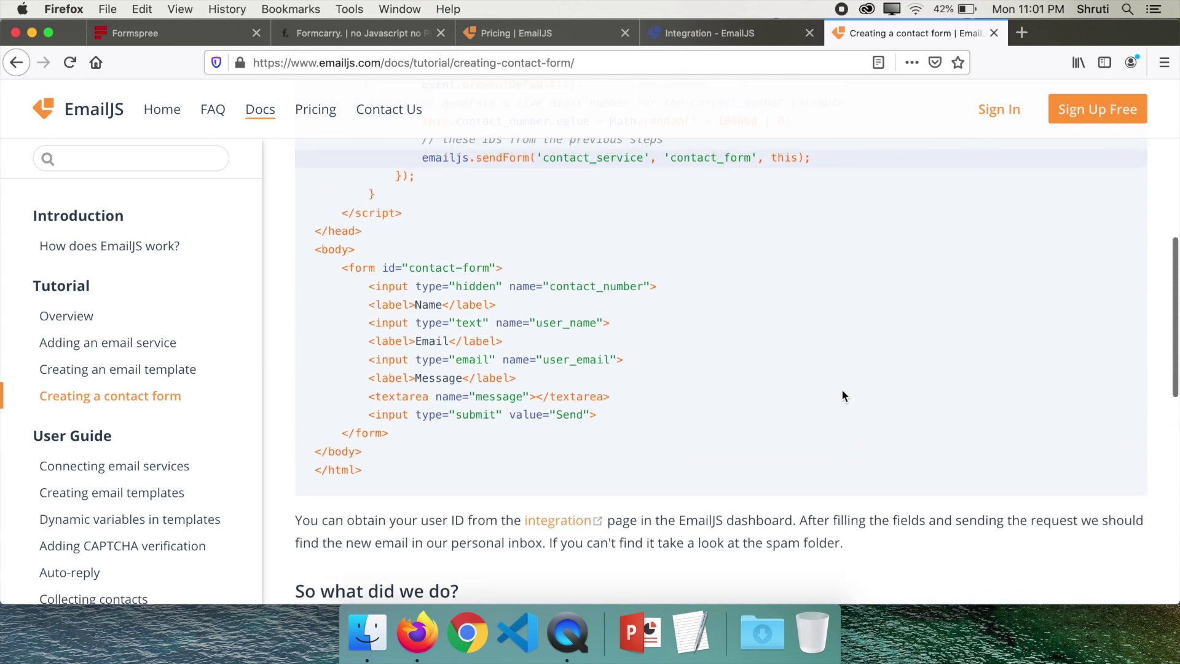
pyautogui.scroll(-5, 766, 334)
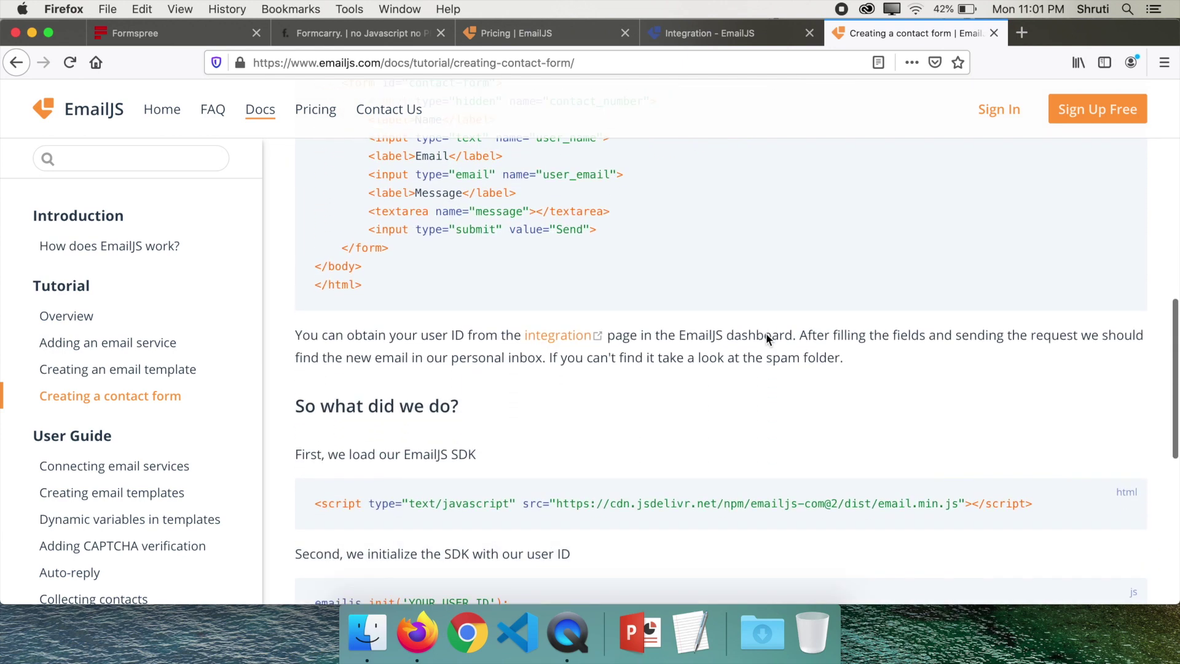
pyautogui.scroll(-2, 766, 333)
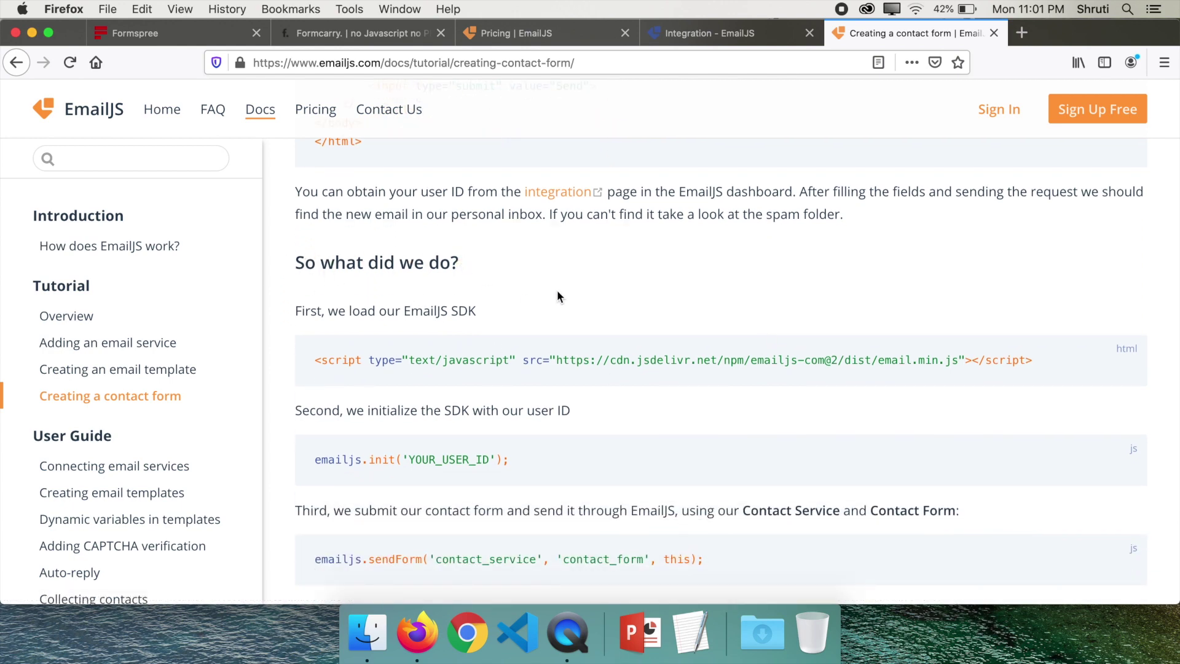
pyautogui.scroll(-5, 558, 292)
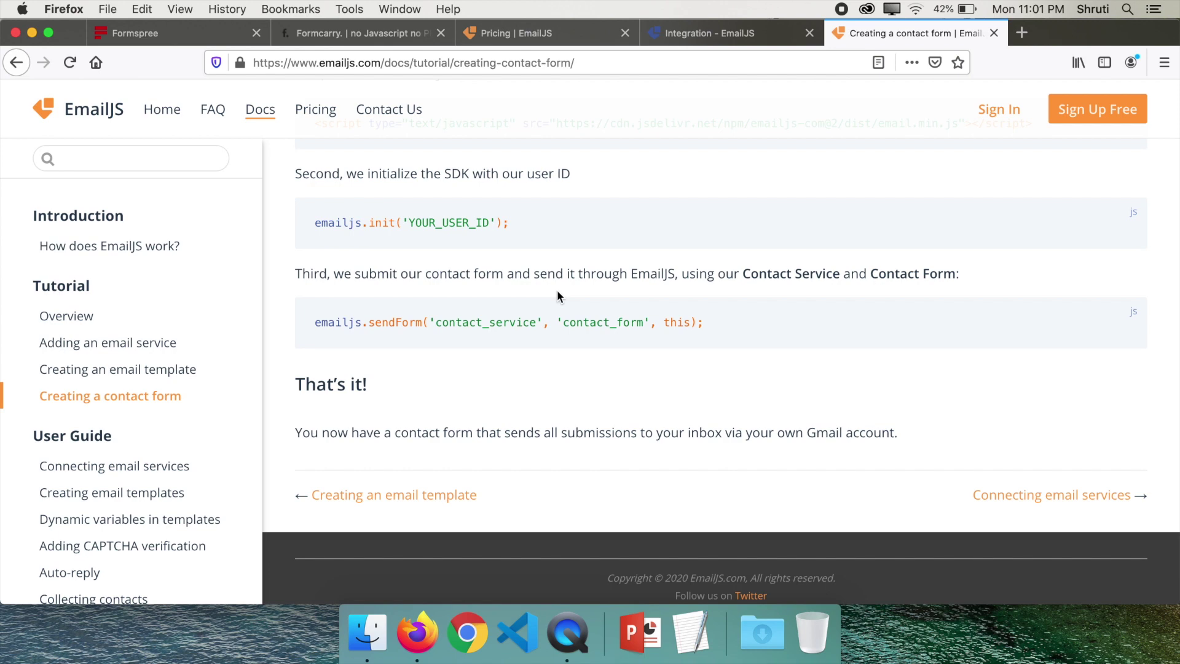